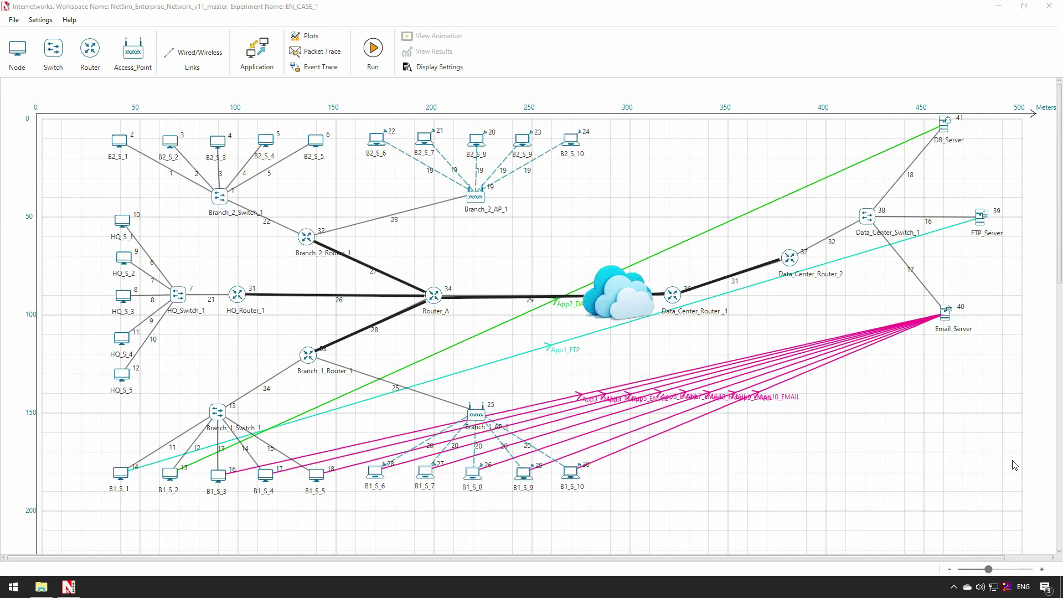
# Add a wired node below HQ_S_5 and link it to HQ_Switch_1
pyautogui.click(17, 50)
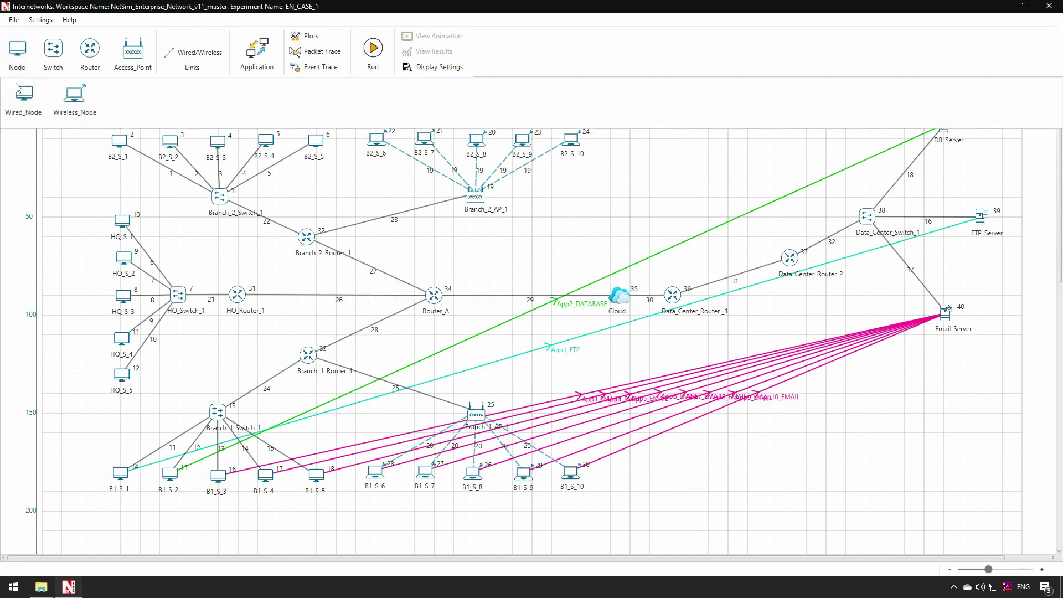
pyautogui.click(27, 93)
pyautogui.click(118, 413)
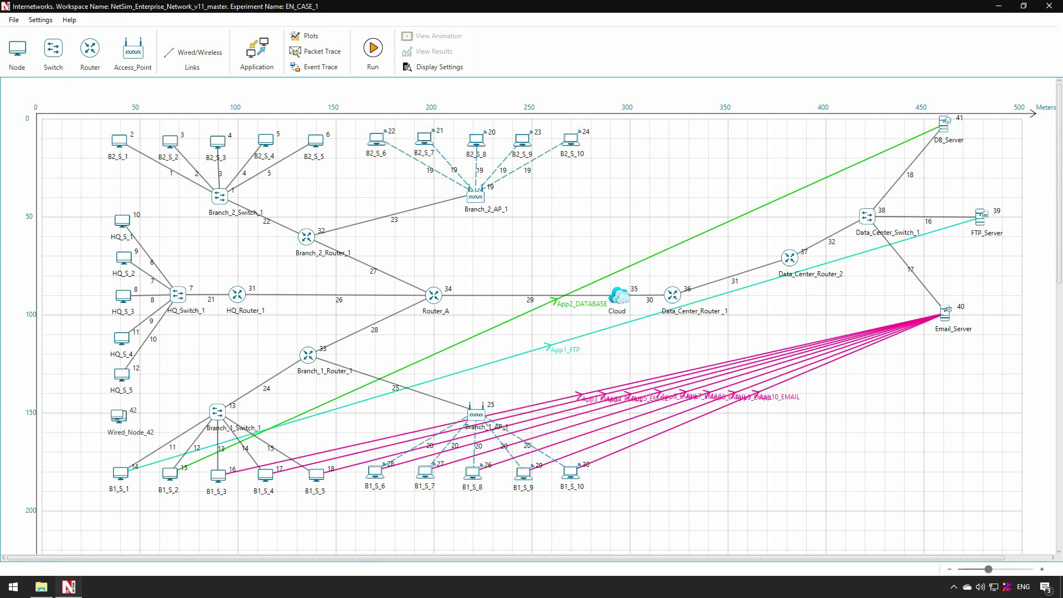
pyautogui.click(193, 53)
pyautogui.click(119, 416)
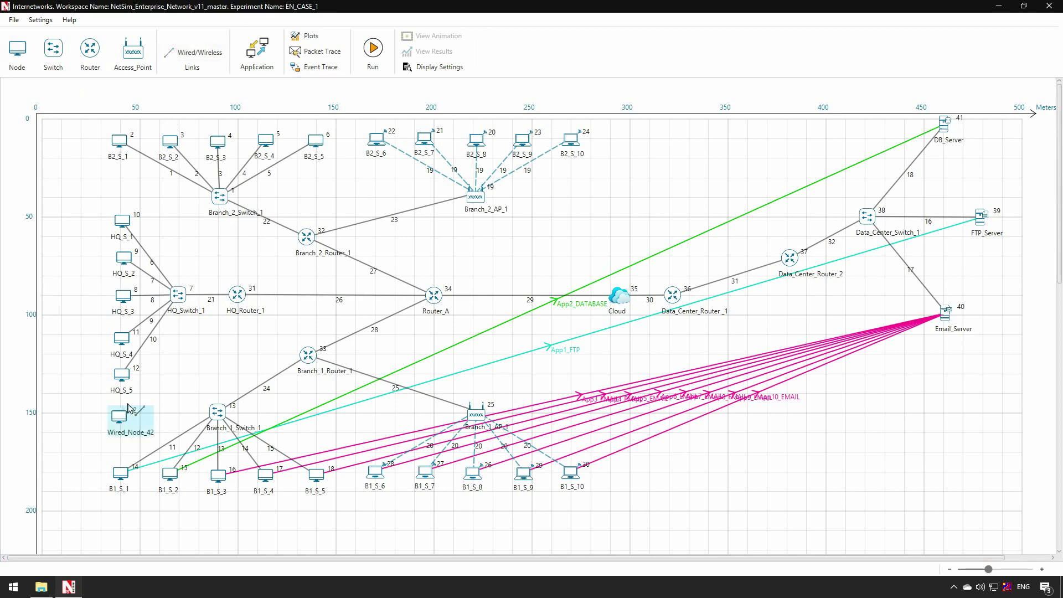
pyautogui.click(179, 297)
# Rename the new wired node to HQ_S_6
pyautogui.doubleClick(119, 417)
pyautogui.tripleClick(648, 121)
pyautogui.write('H')
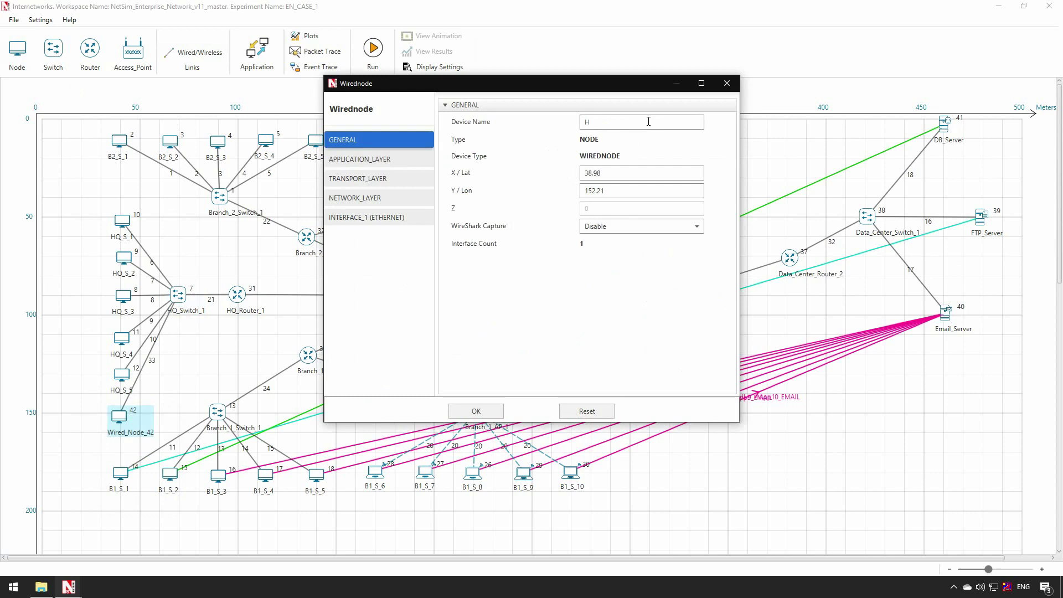
pyautogui.write('Q_S_6')
pyautogui.click(476, 411)
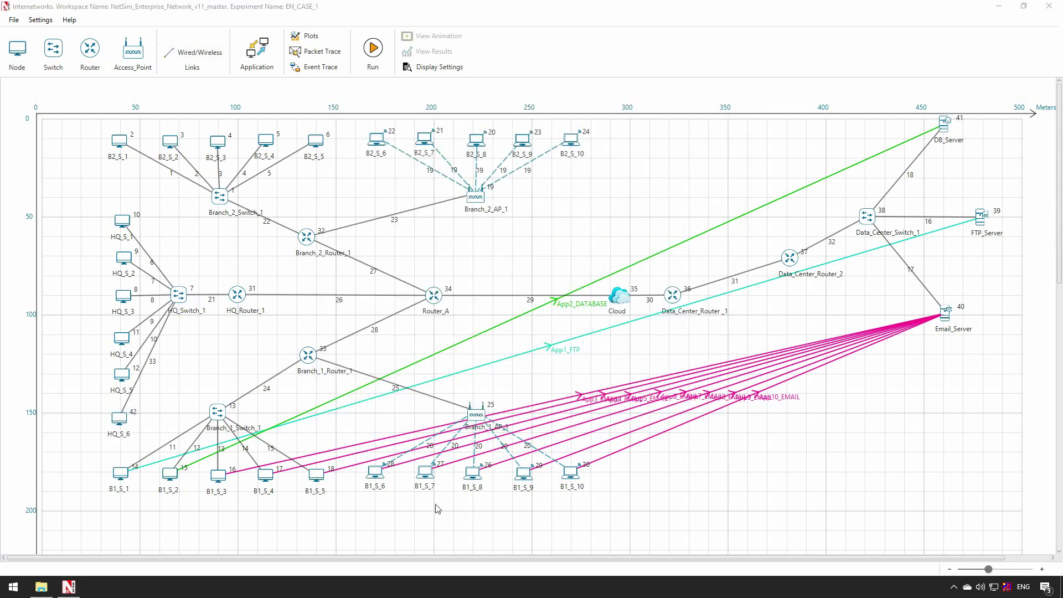
pyautogui.rightClick(119, 481)
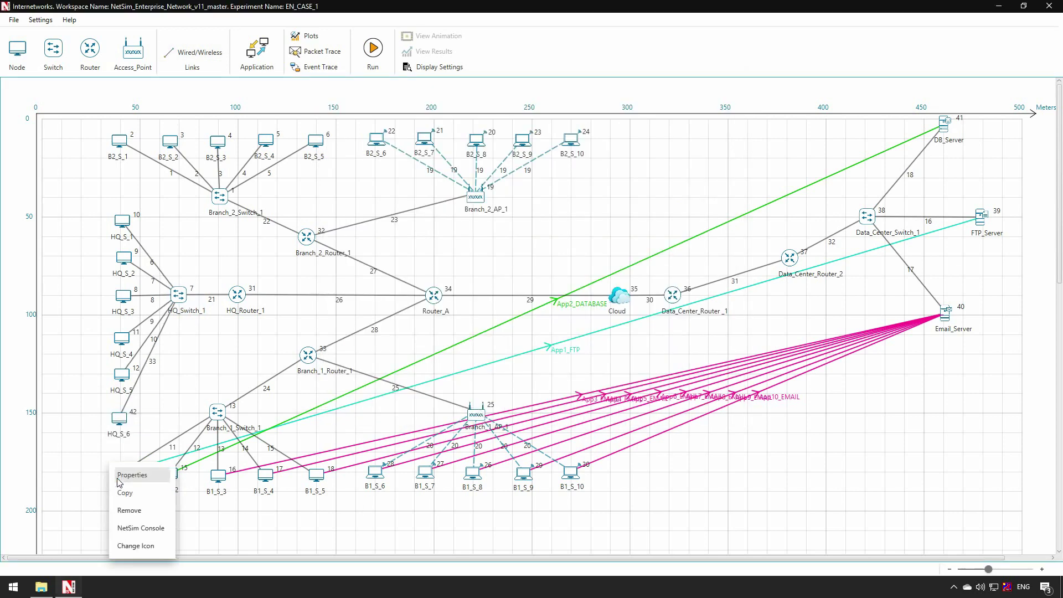
pyautogui.click(141, 491)
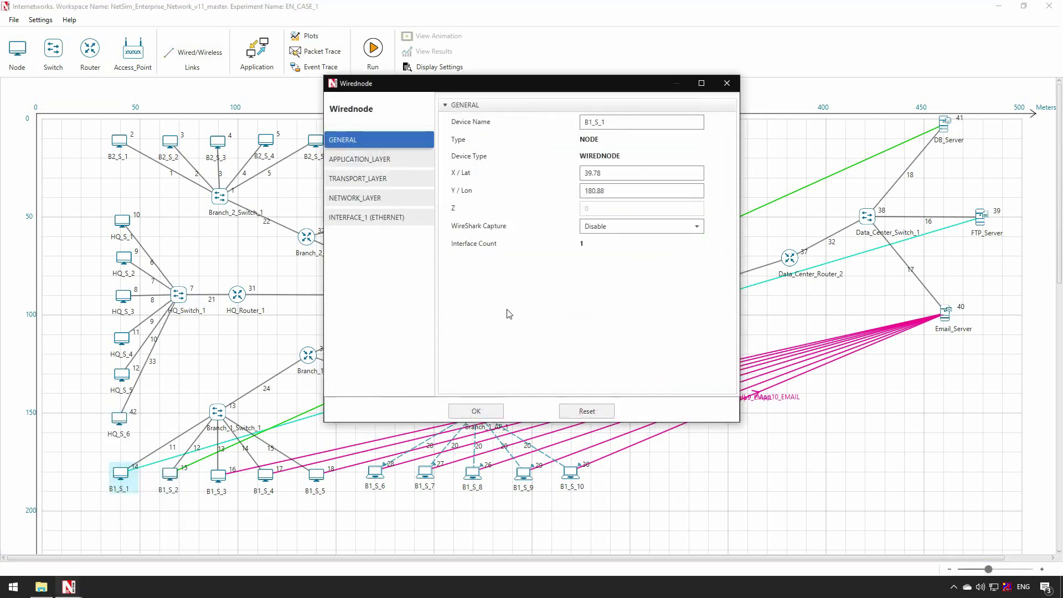
pyautogui.click(387, 226)
pyautogui.click(444, 106)
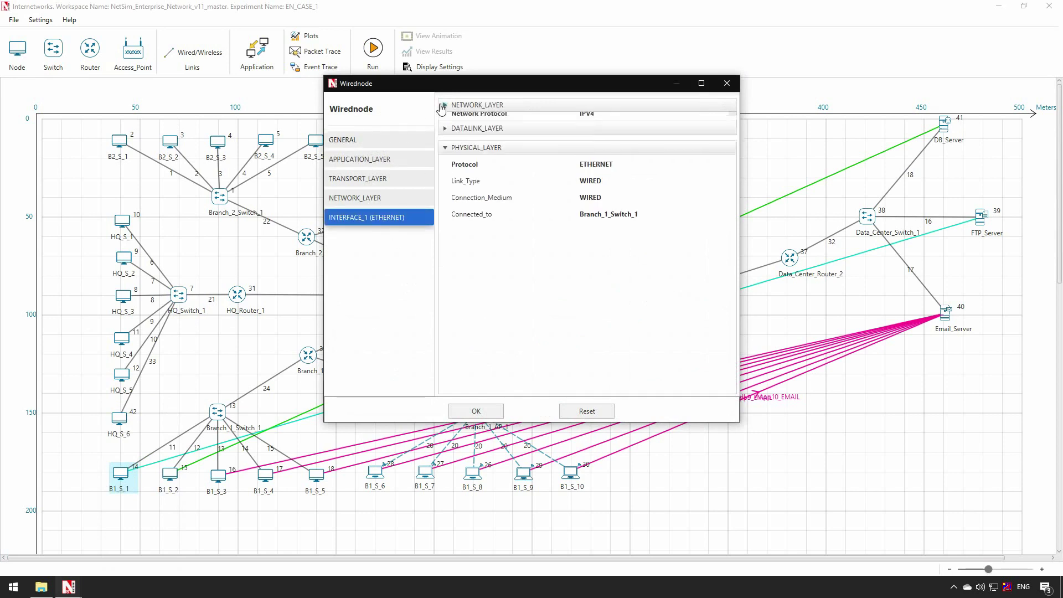
pyautogui.click(444, 105)
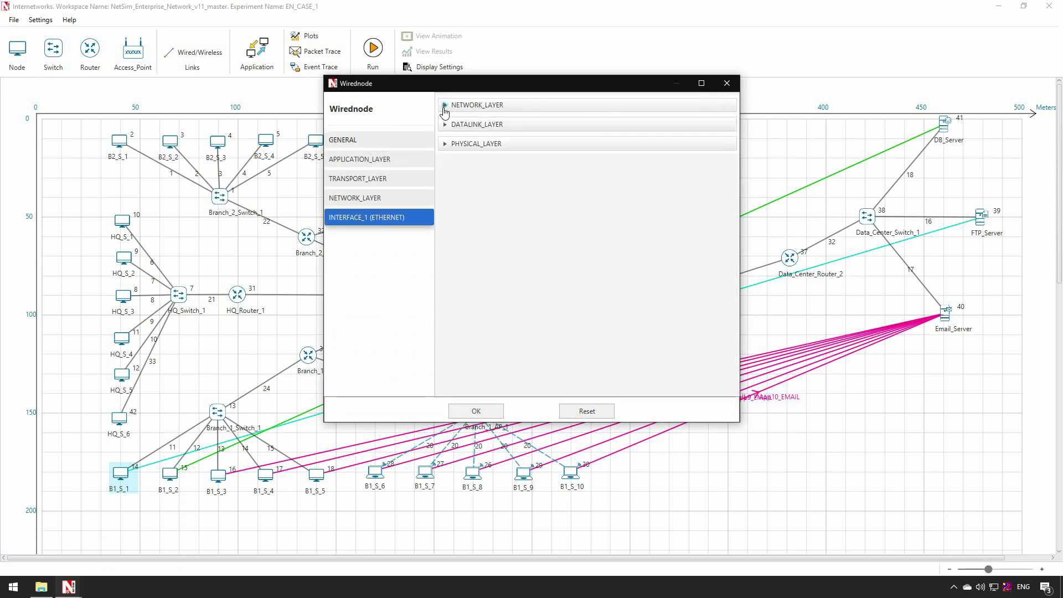
pyautogui.click(444, 125)
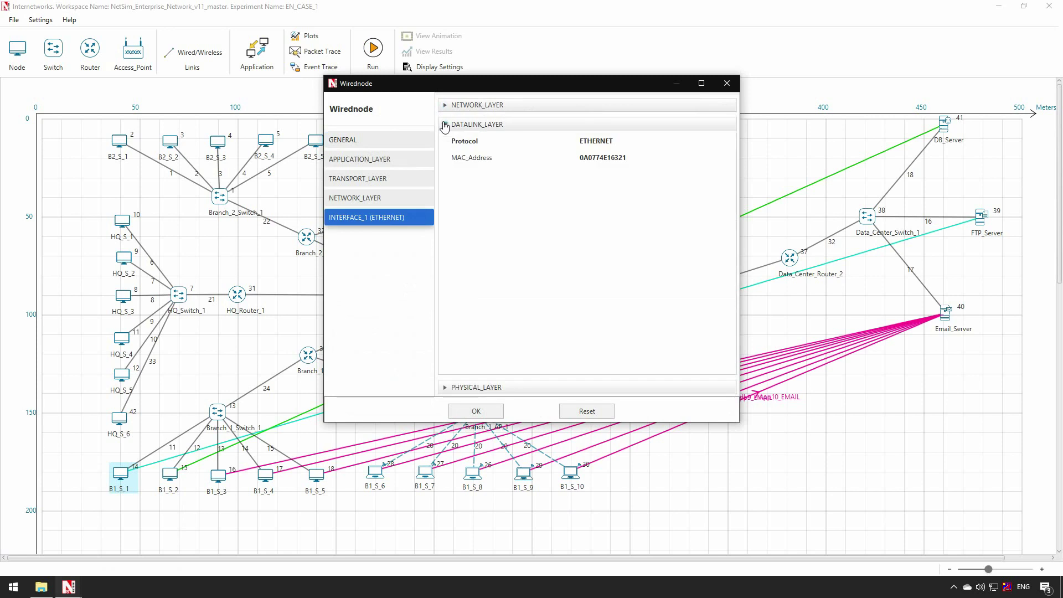
pyautogui.click(445, 125)
pyautogui.click(447, 144)
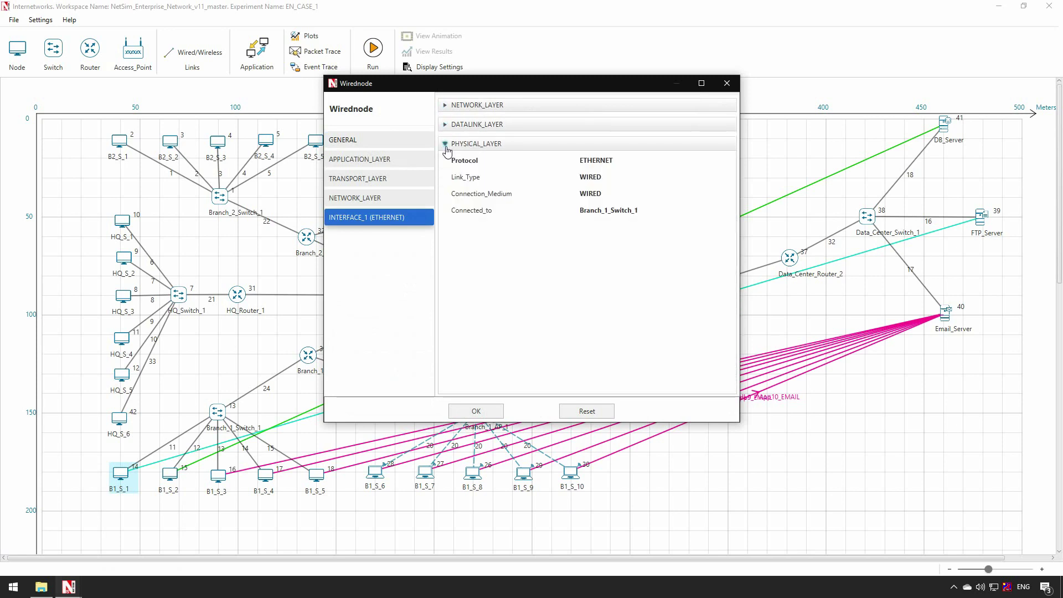
pyautogui.click(446, 145)
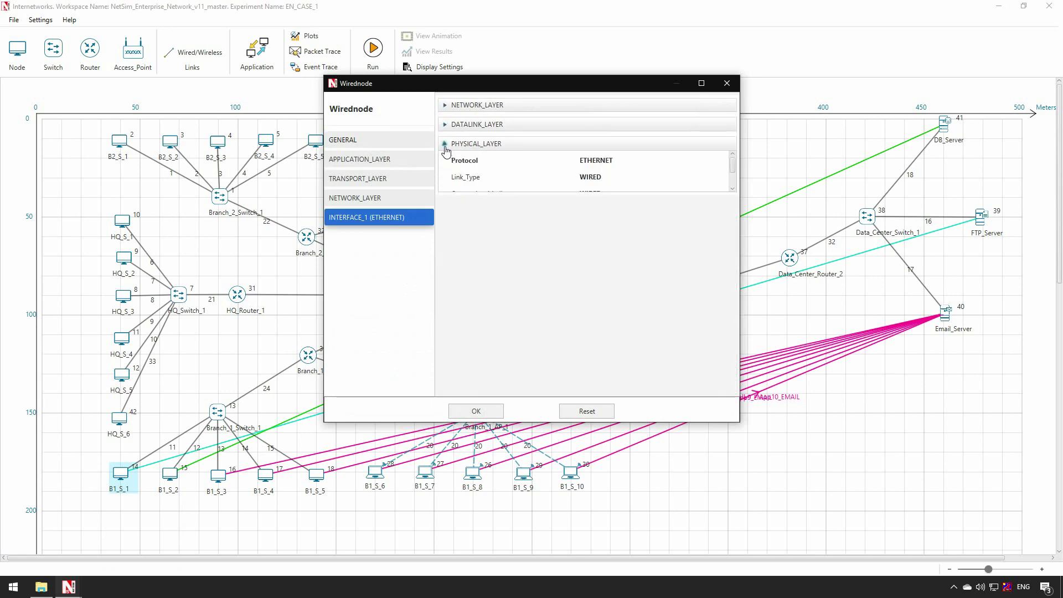
pyautogui.click(474, 410)
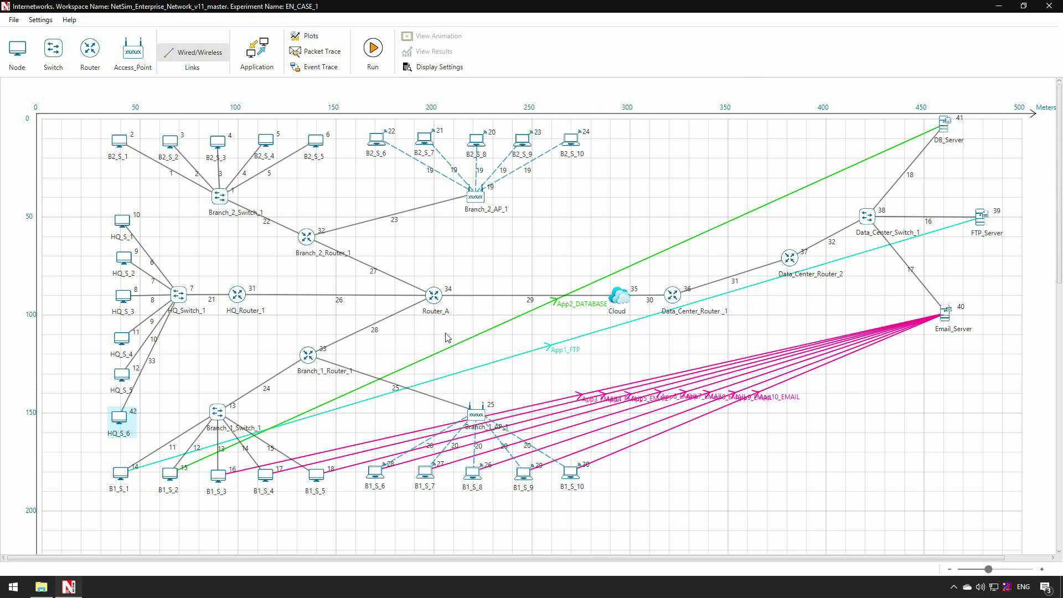
pyautogui.rightClick(377, 327)
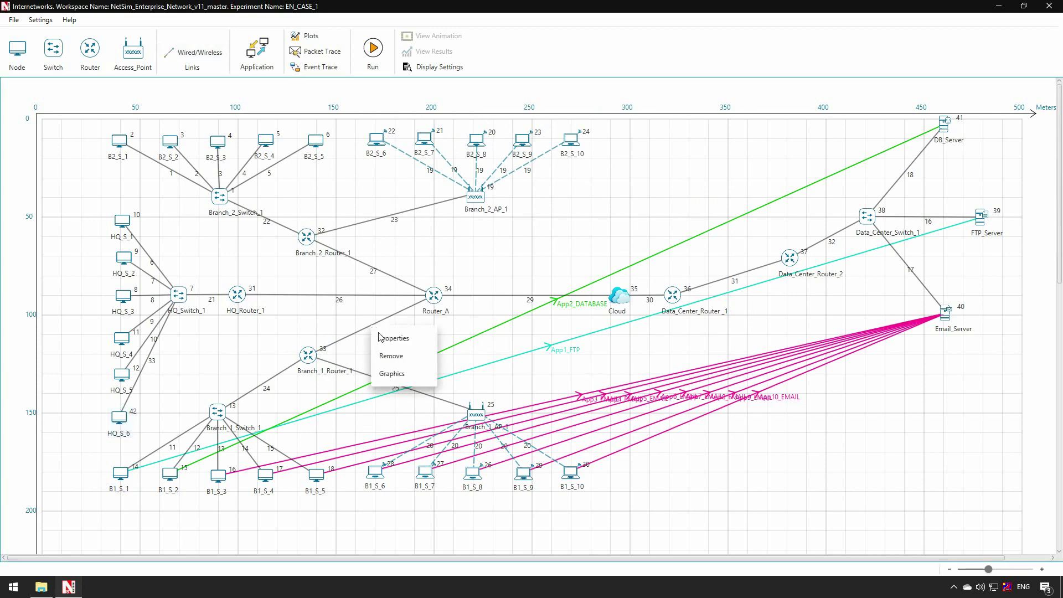
pyautogui.click(388, 339)
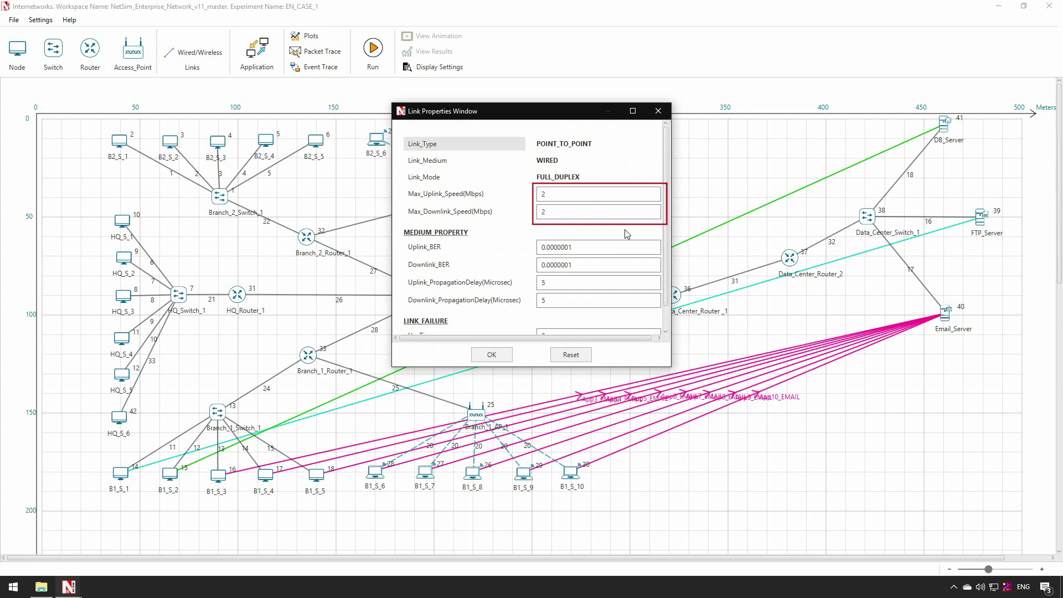
pyautogui.click(491, 354)
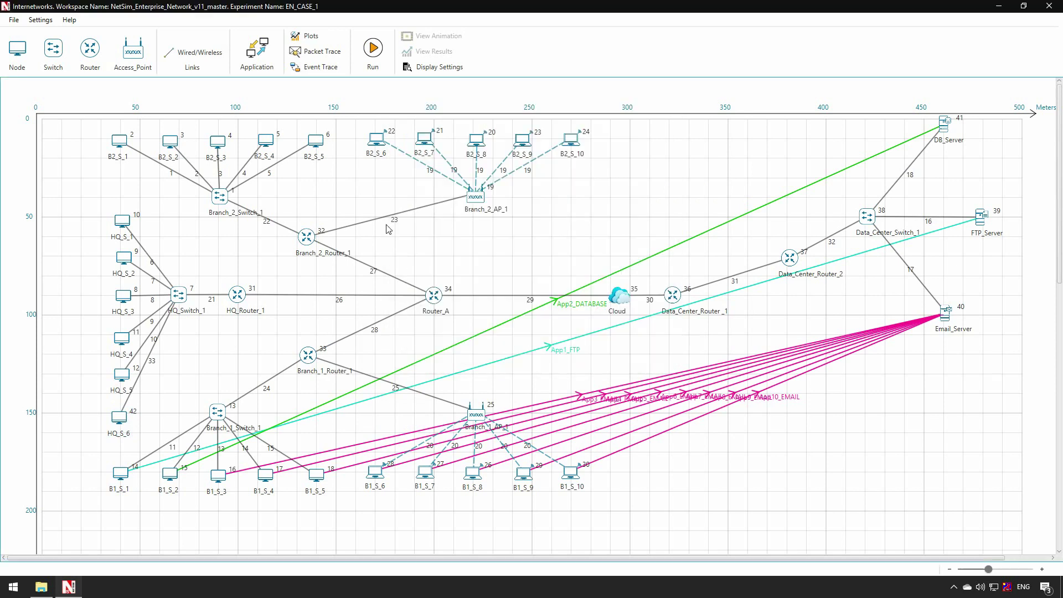
# Review the App1_FTP, App2_DATABASE, App3_EMAIL and App10_EMAIL application settings, then close them
pyautogui.click(271, 63)
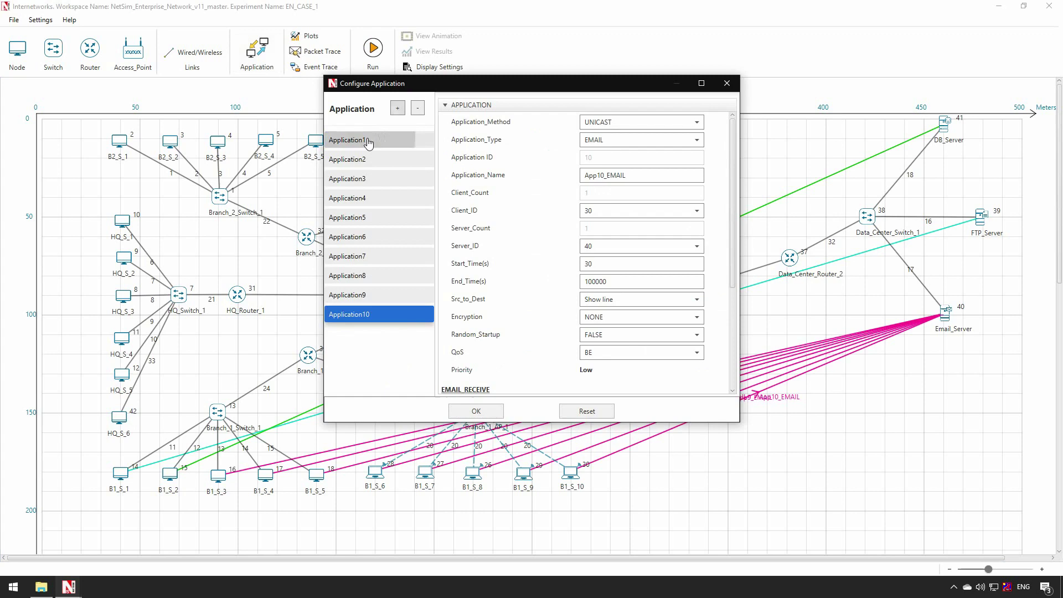
pyautogui.click(367, 141)
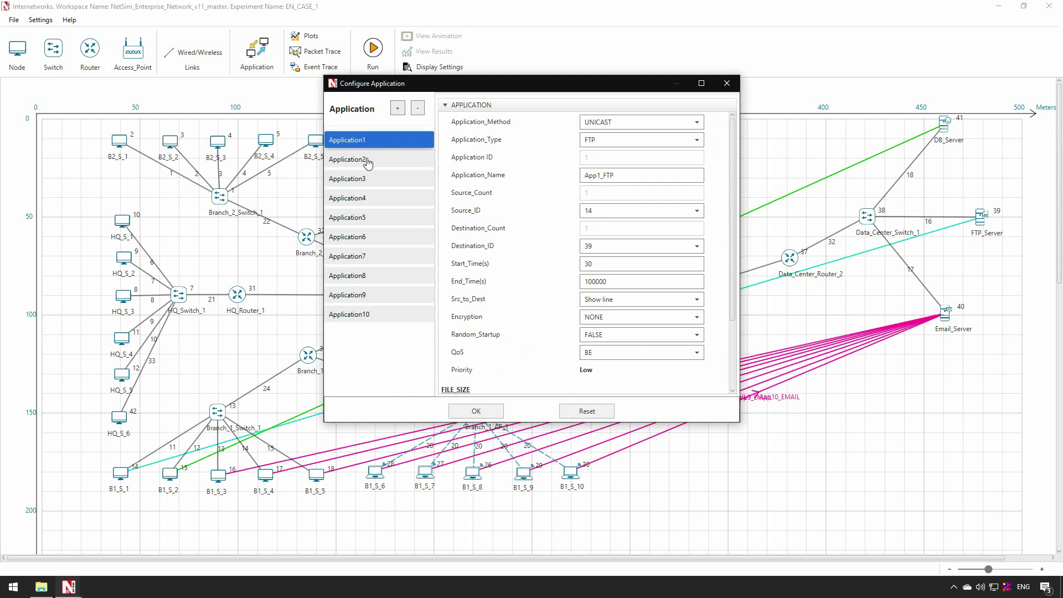
pyautogui.click(368, 161)
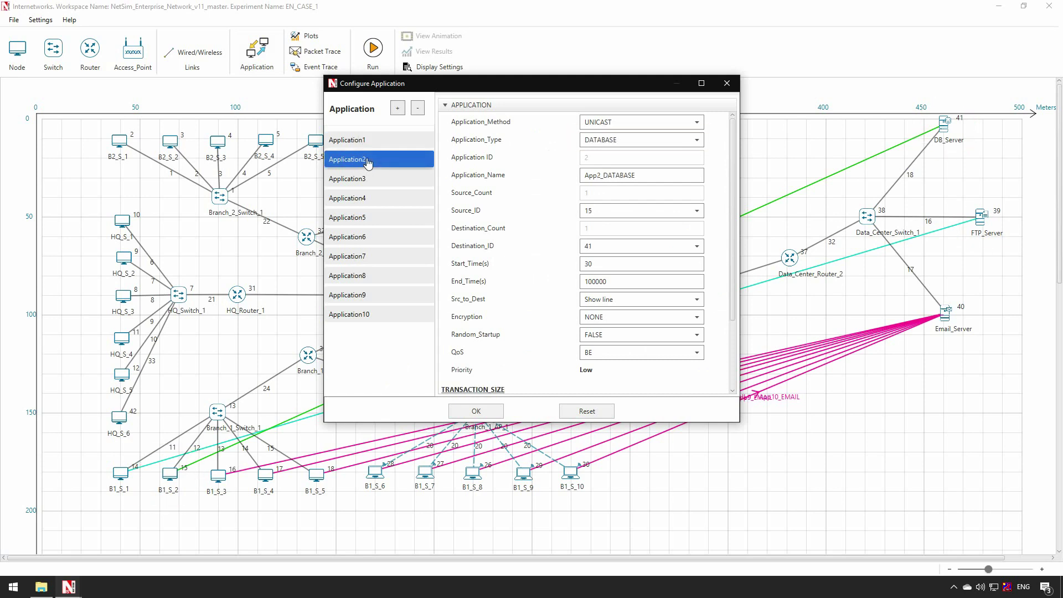
pyautogui.click(370, 184)
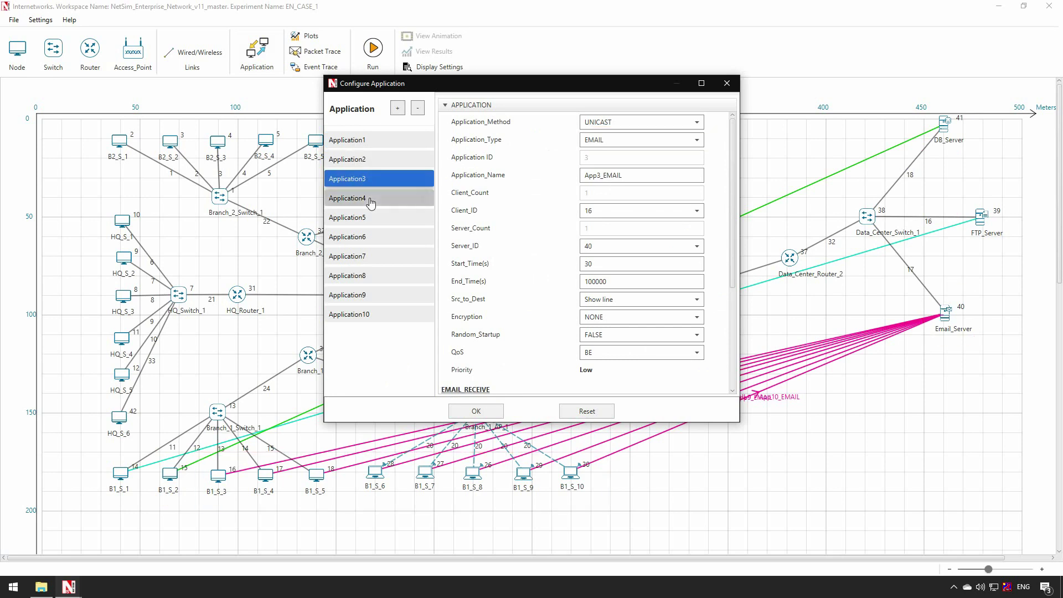
pyautogui.click(368, 200)
pyautogui.click(366, 316)
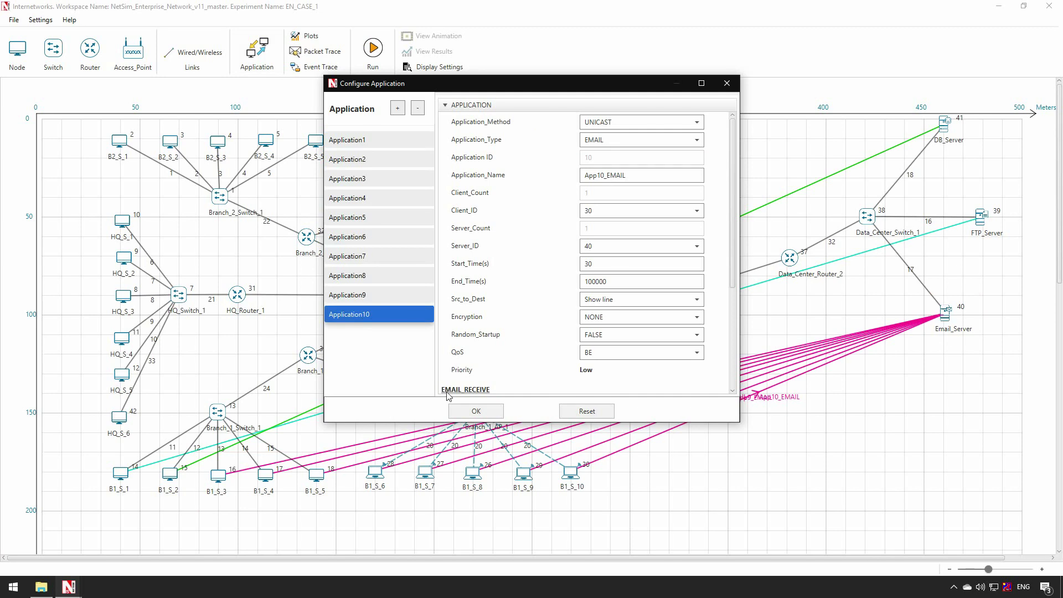
pyautogui.click(476, 411)
# Run the simulation for 100 seconds with Record Animation kept on
pyautogui.click(373, 54)
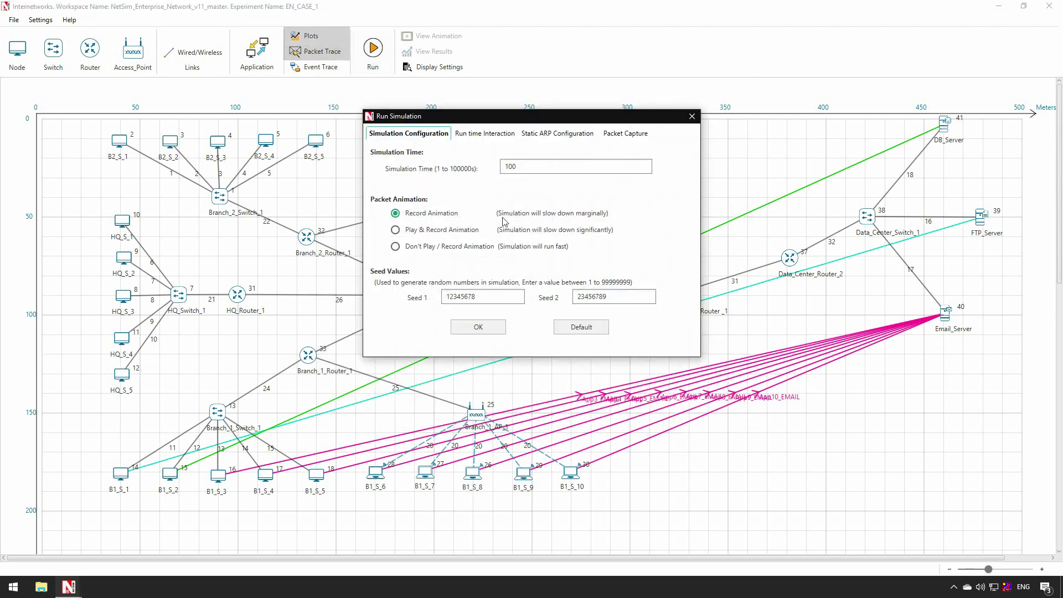
pyautogui.click(491, 327)
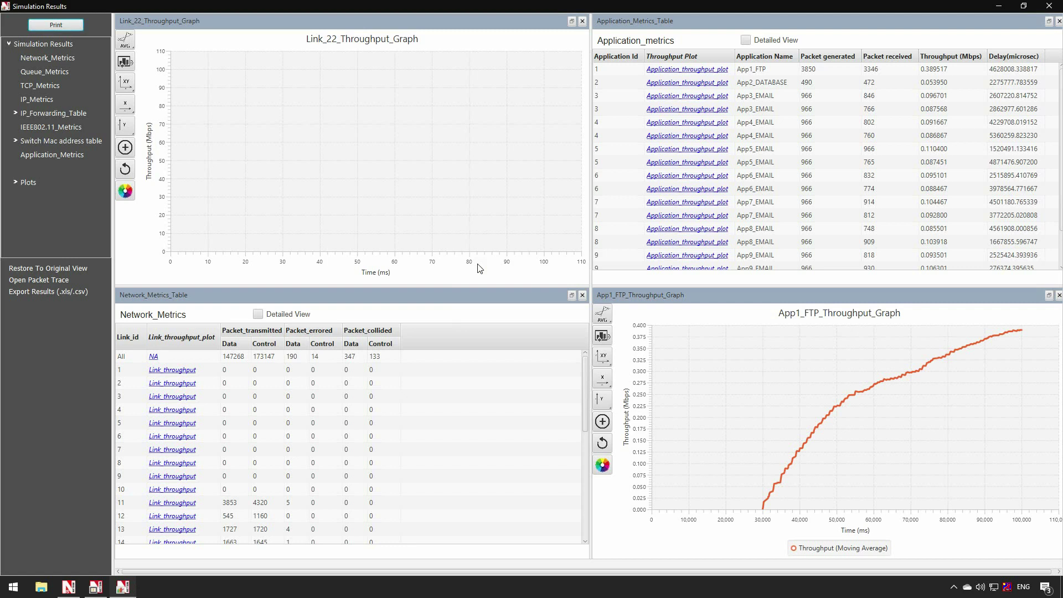
# Play the packet animation at a slightly increased speed
pyautogui.click(95, 587)
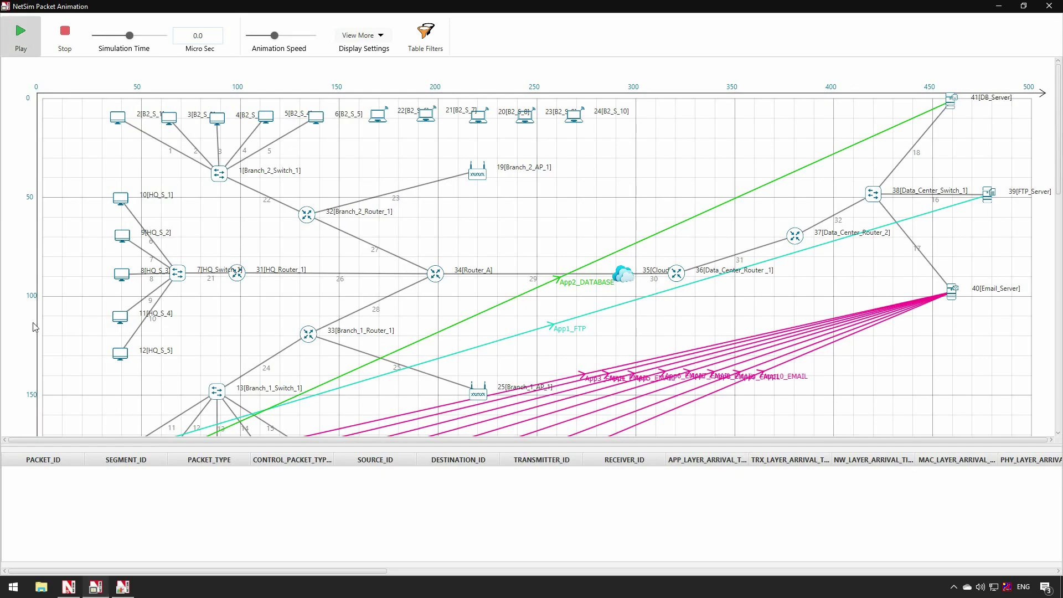
pyautogui.click(21, 34)
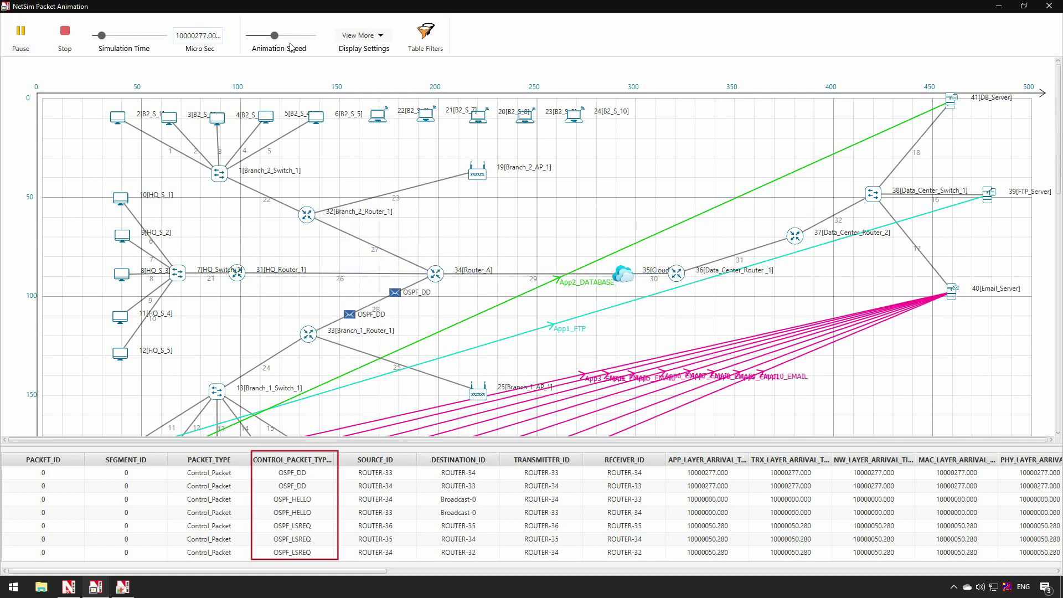
pyautogui.moveTo(274, 34); pyautogui.dragTo(300, 41)
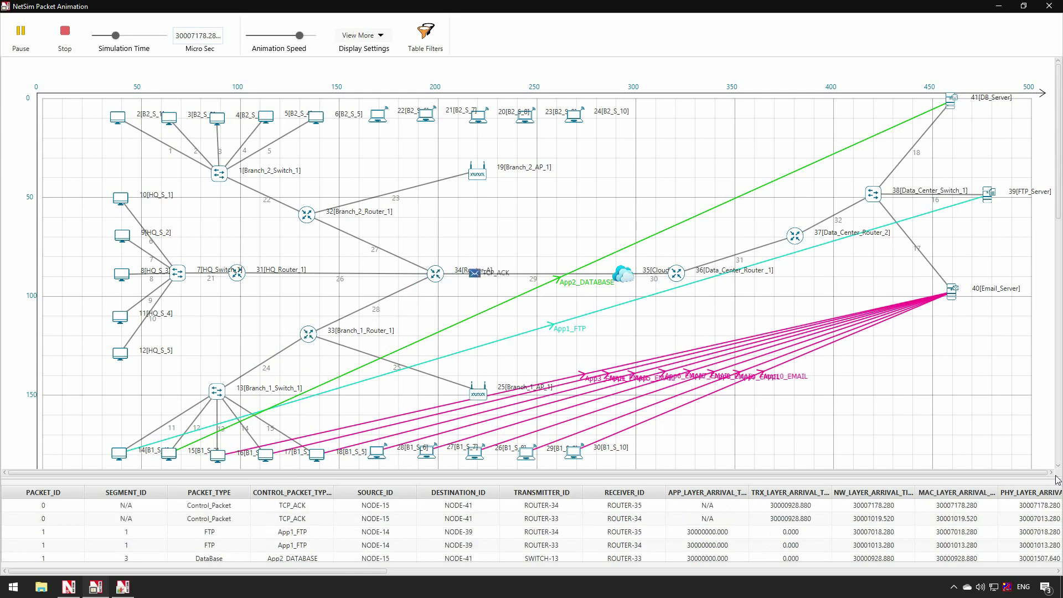
# Close the animation and show the maximized application metrics table in Detailed View
pyautogui.click(1048, 6)
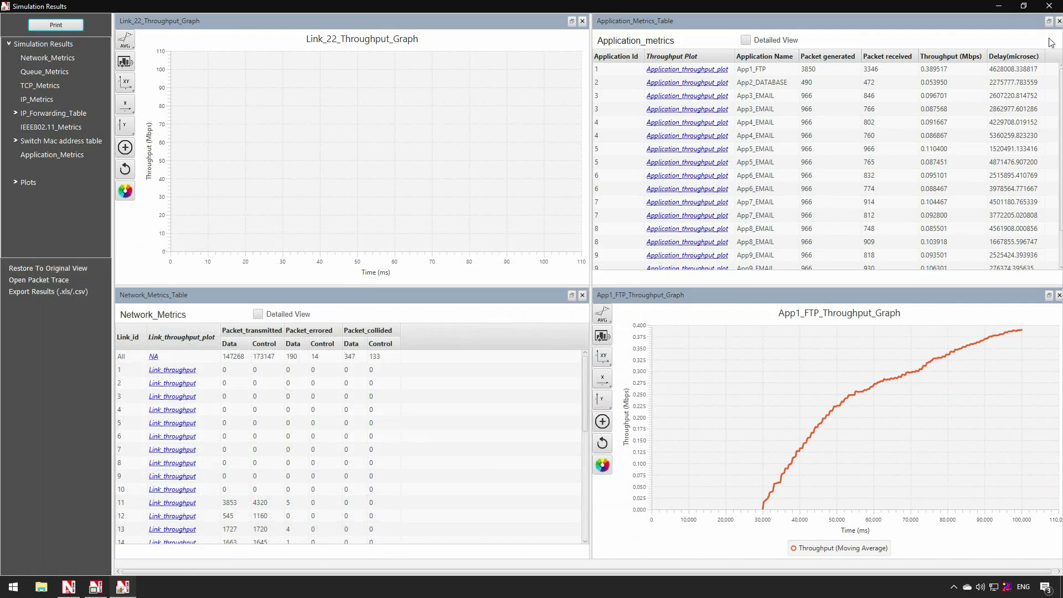
pyautogui.click(1050, 26)
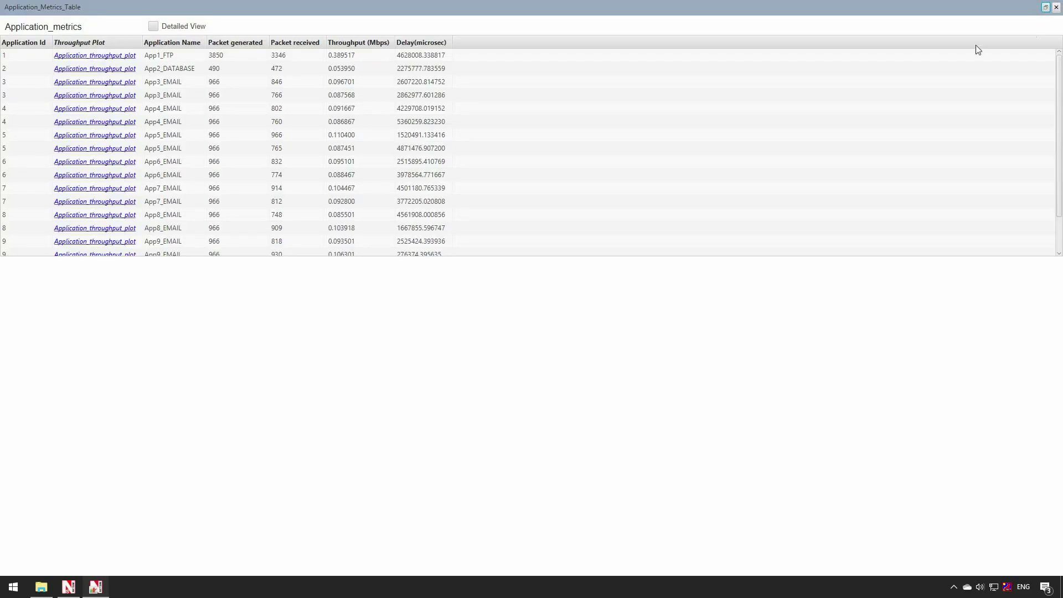
pyautogui.click(153, 28)
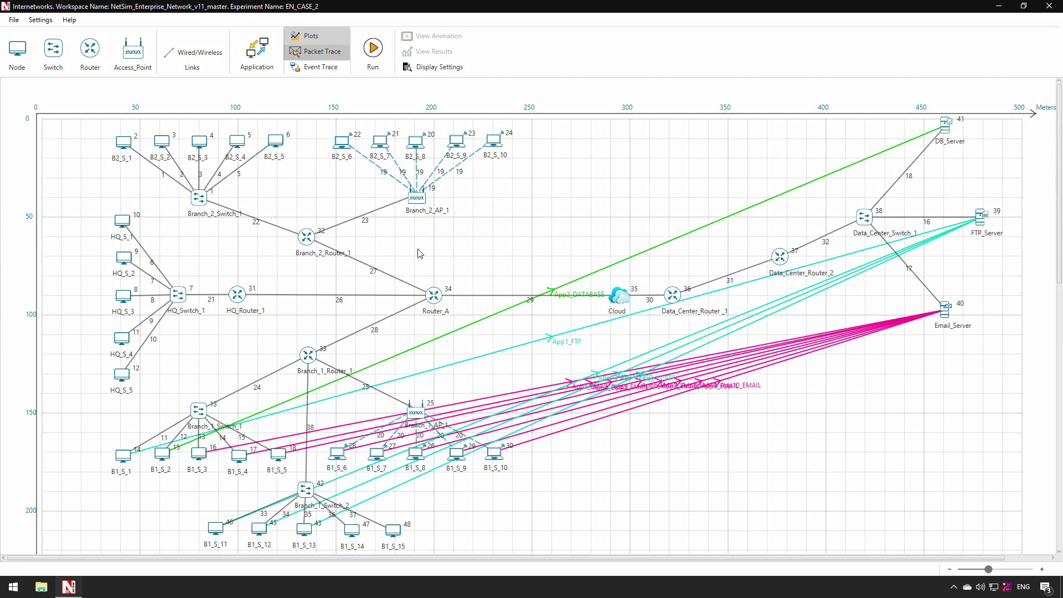
# Run the EN_CASE_2 experiment with Simulation Time kept at 100 seconds
pyautogui.click(373, 50)
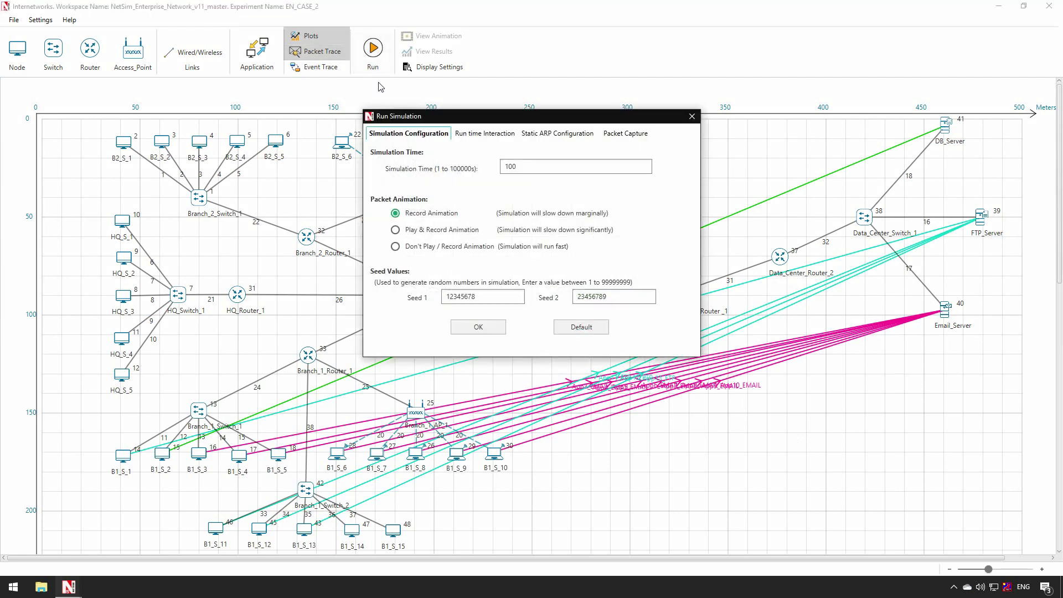
pyautogui.click(476, 326)
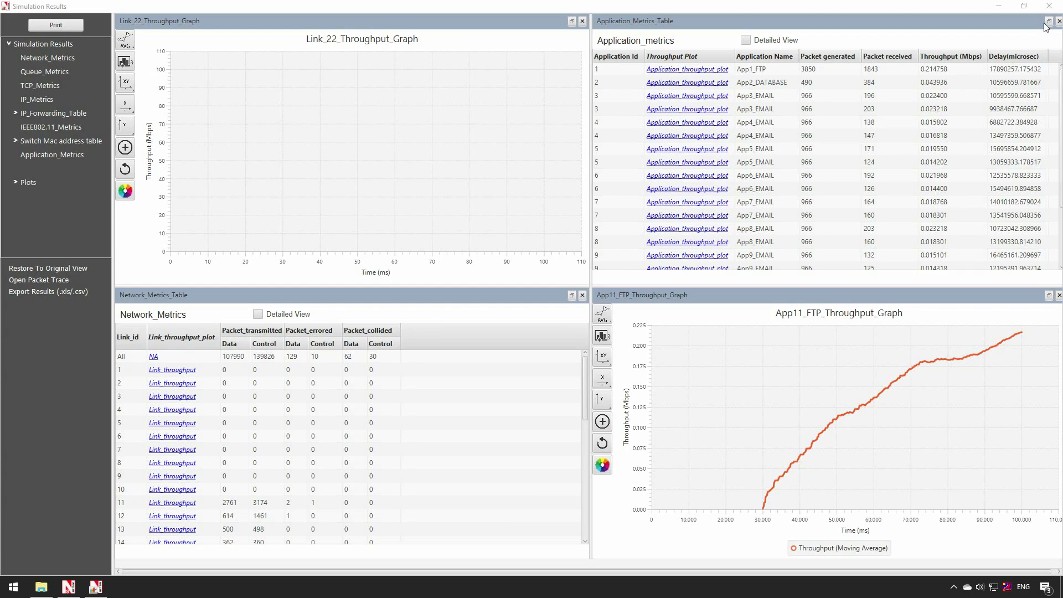
# Maximize the EN_CASE_2 Application_Metrics_Table and enable Detailed View
pyautogui.click(1048, 21)
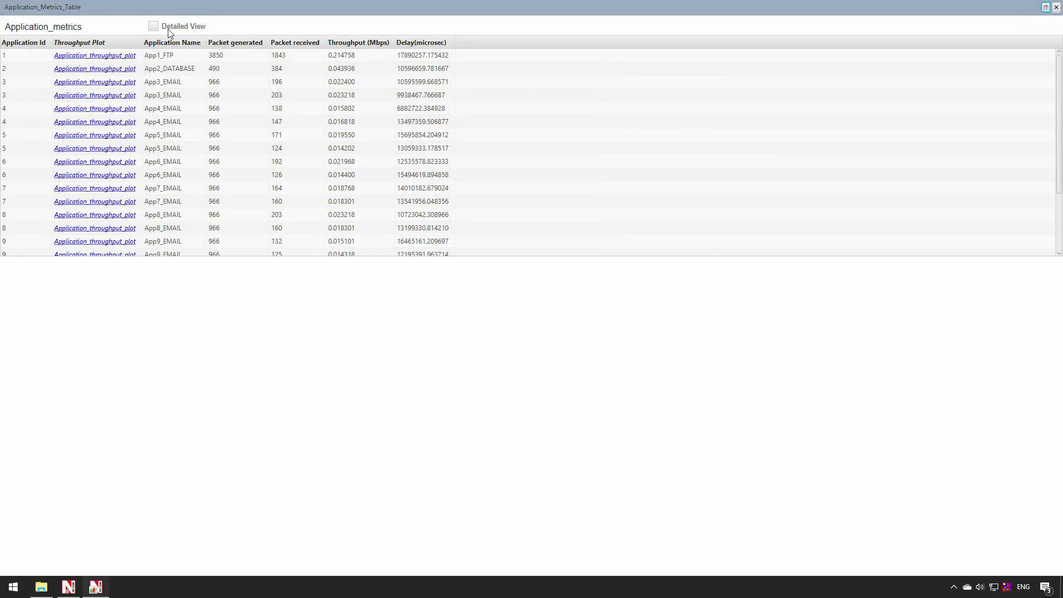
pyautogui.click(153, 25)
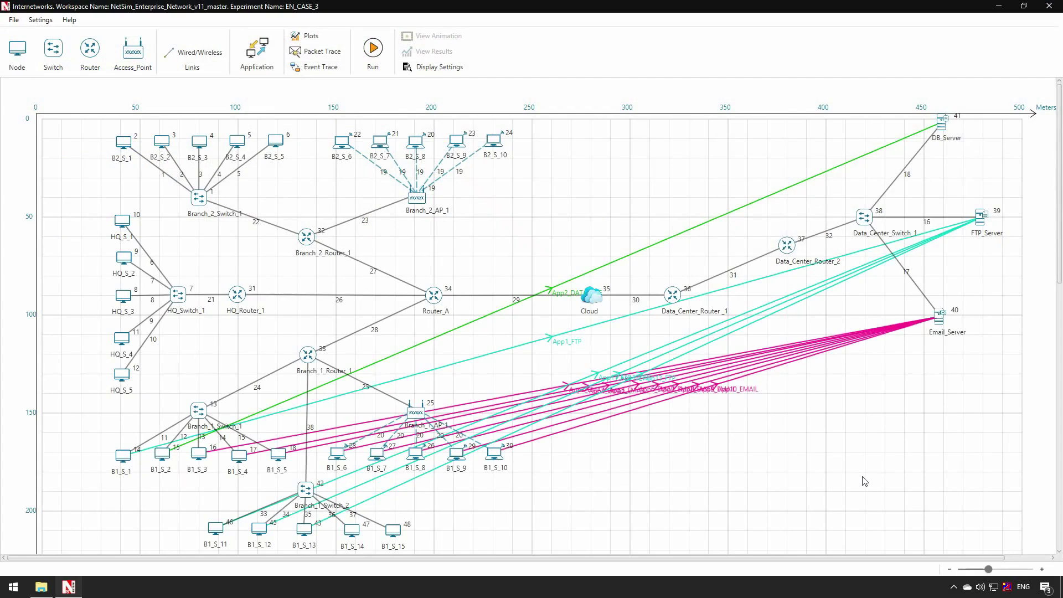
# Set the Router_A–Branch_1_Router_1 link to 4 Mbps uplink and downlink, then run
pyautogui.rightClick(375, 334)
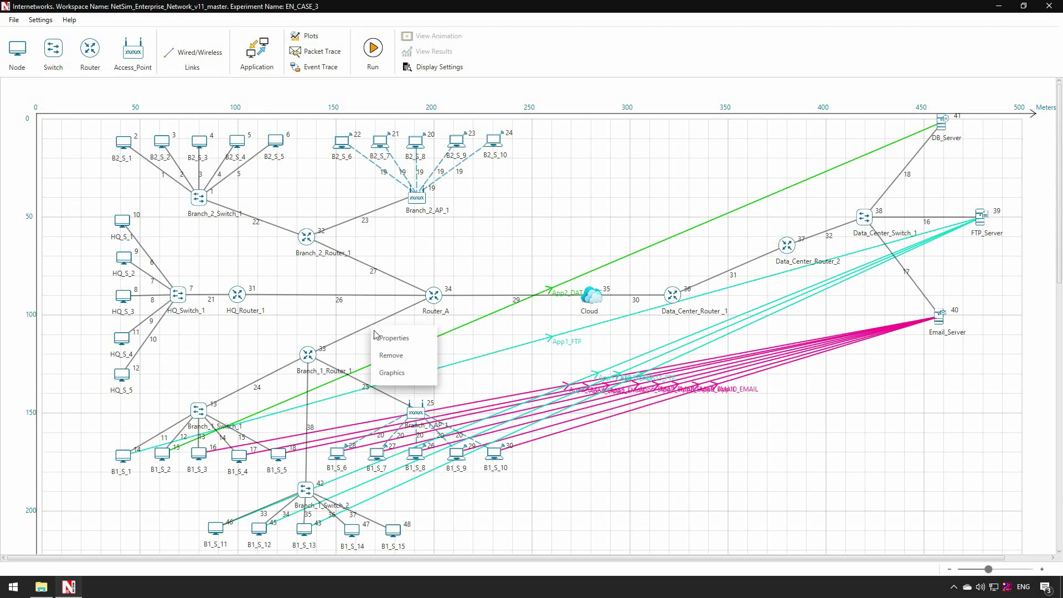
pyautogui.click(387, 340)
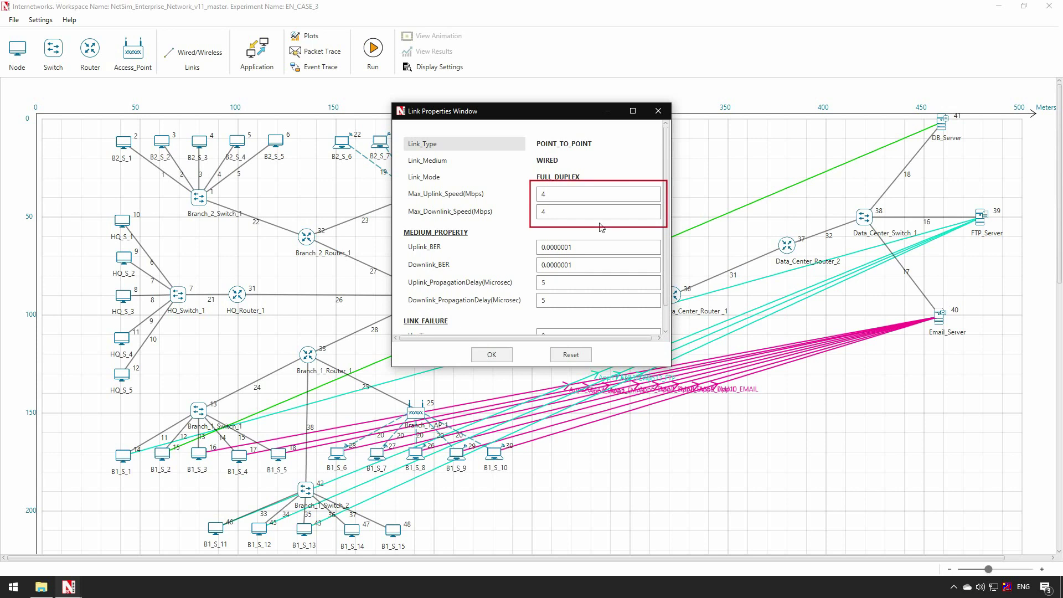
pyautogui.click(491, 354)
pyautogui.click(374, 52)
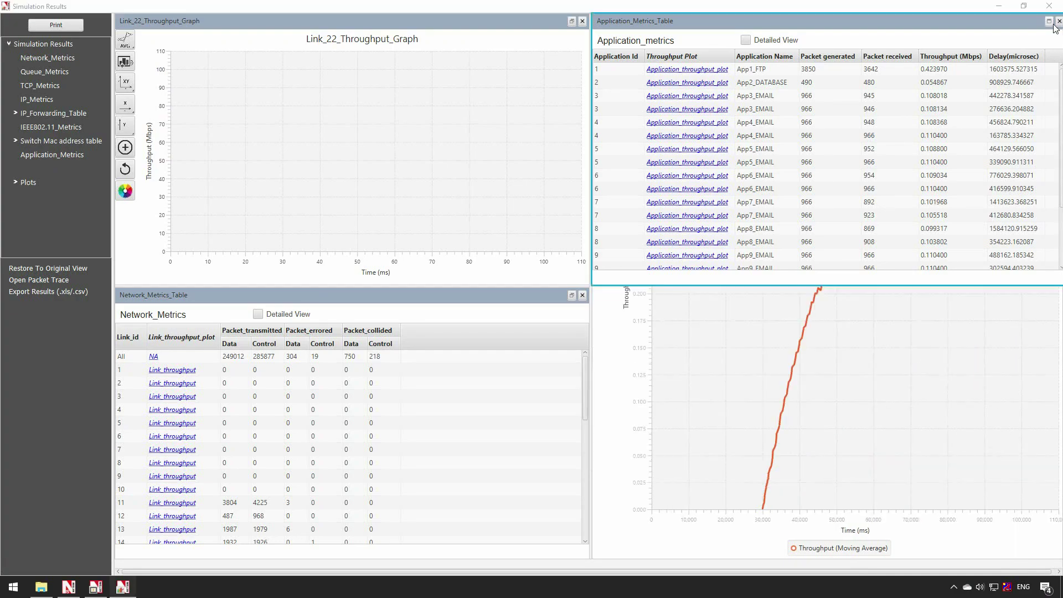
# Show EN_CASE_3 metrics maximized in Detailed View, then open EN_CASE_4's link properties
pyautogui.click(1048, 21)
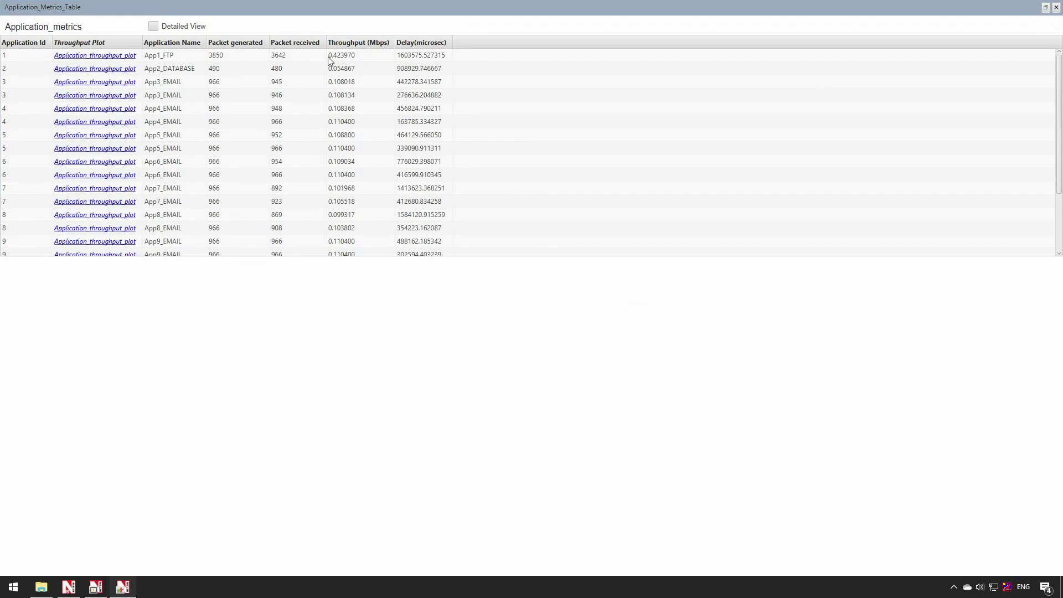
pyautogui.click(152, 27)
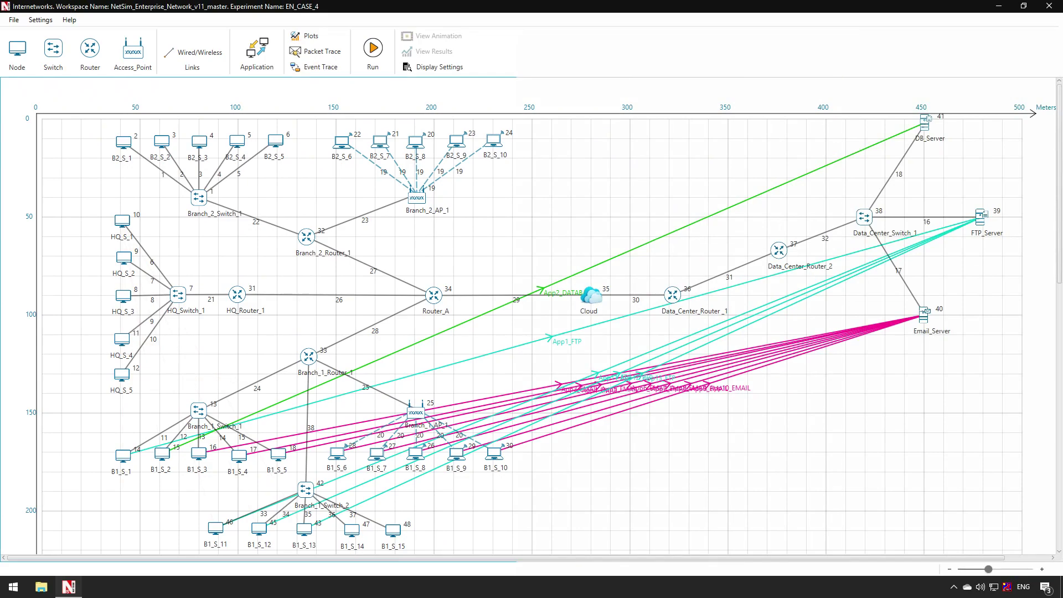
pyautogui.rightClick(367, 331)
pyautogui.click(389, 337)
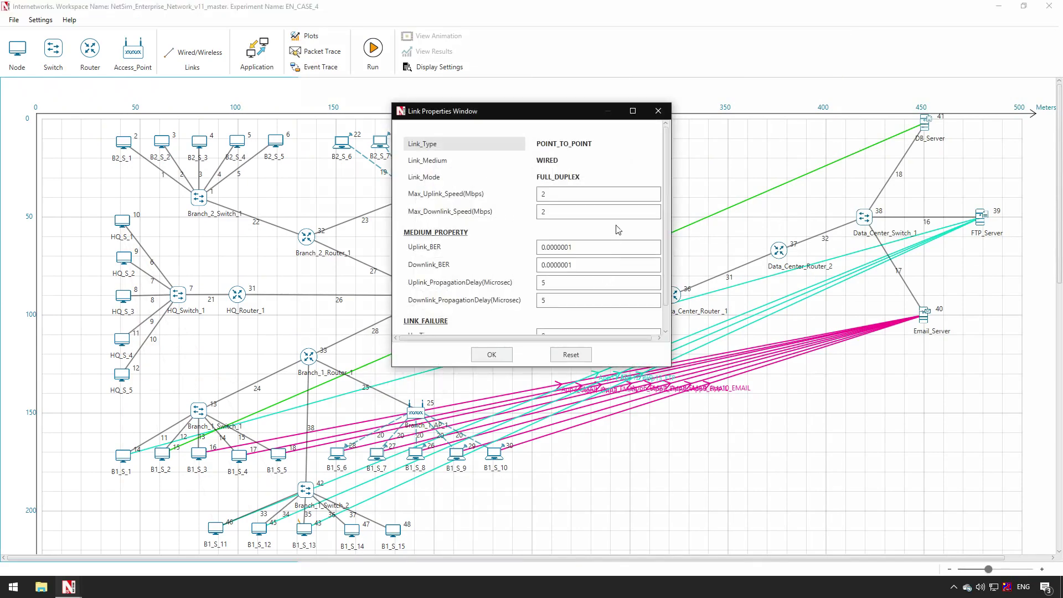
# Apply the 2 Mbps link speeds and run the EN_CASE_4 simulation
pyautogui.click(501, 356)
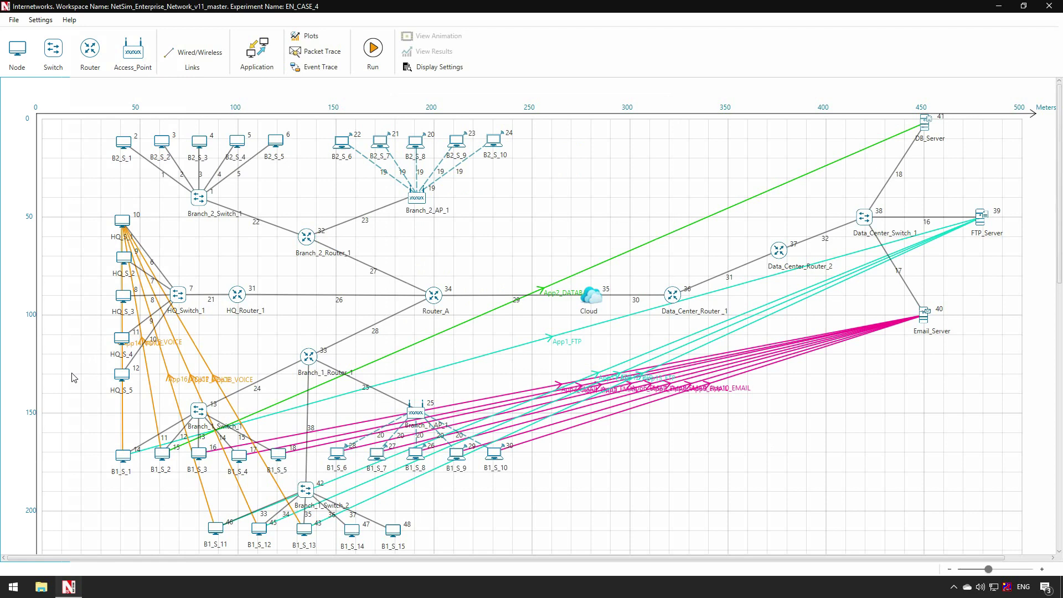
pyautogui.click(389, 50)
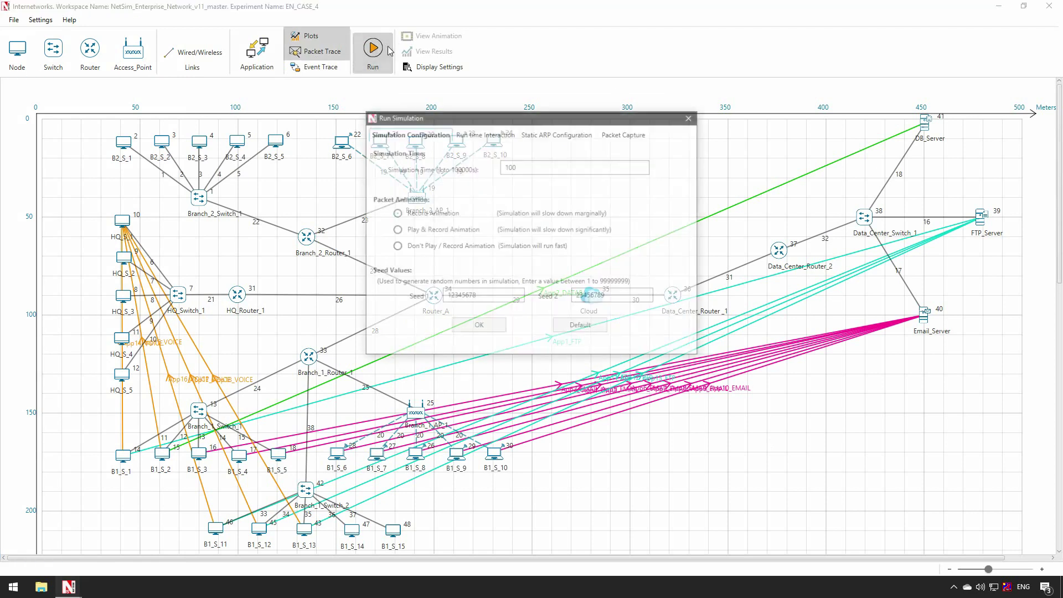
pyautogui.click(478, 328)
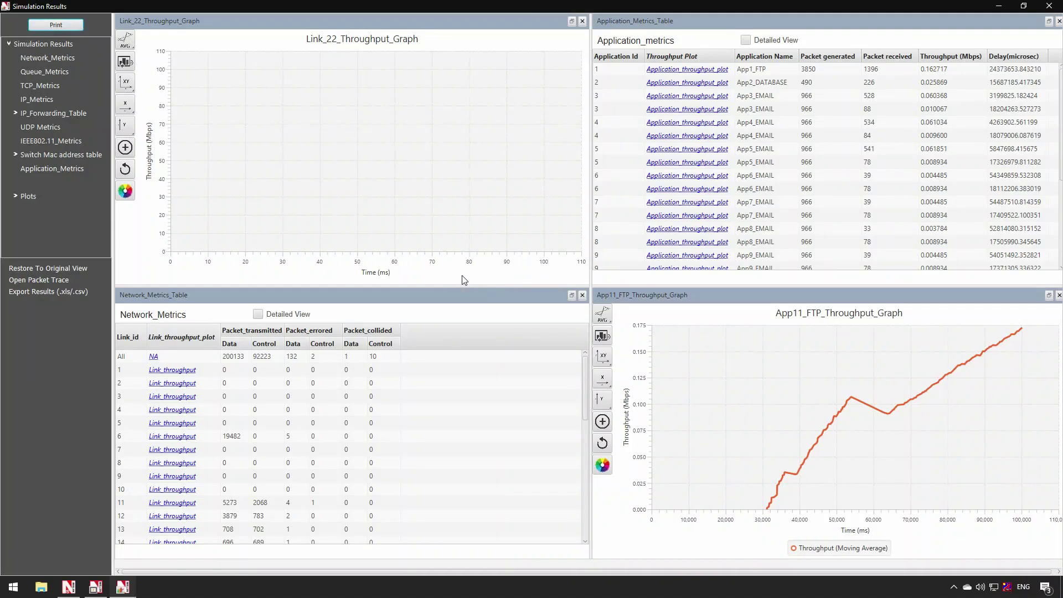
# Maximize the EN_CASE_4 Application_Metrics_Table and enable Detailed View
pyautogui.click(1048, 21)
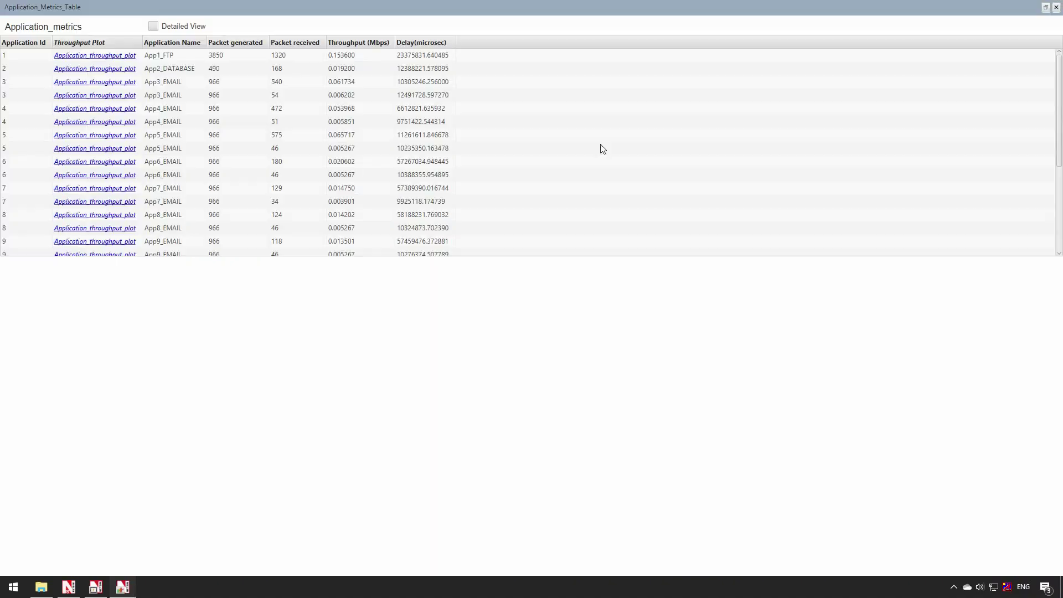
pyautogui.click(153, 27)
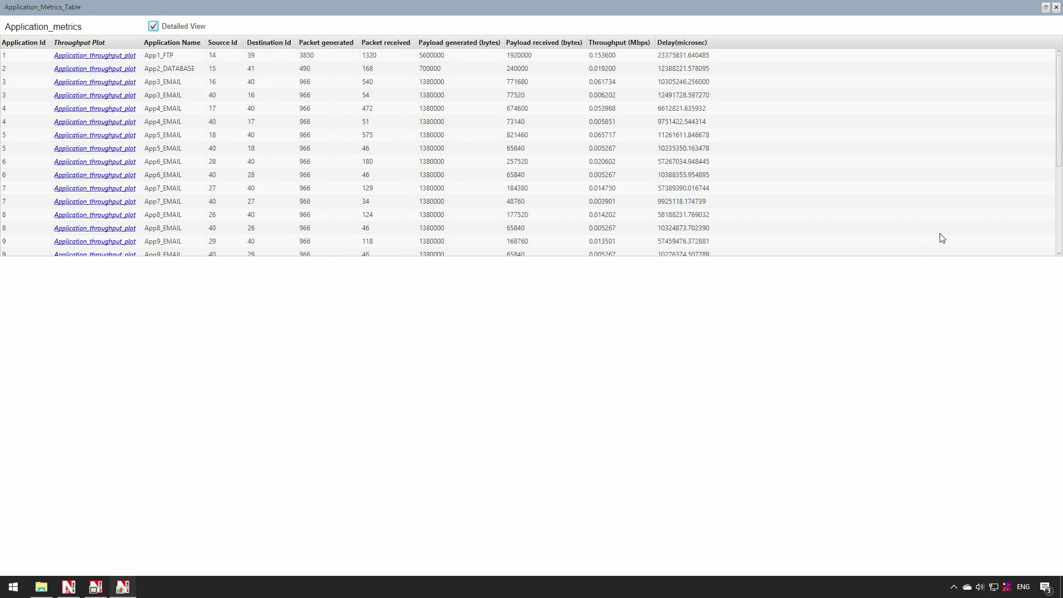
pyautogui.scroll(-5, 941, 239)
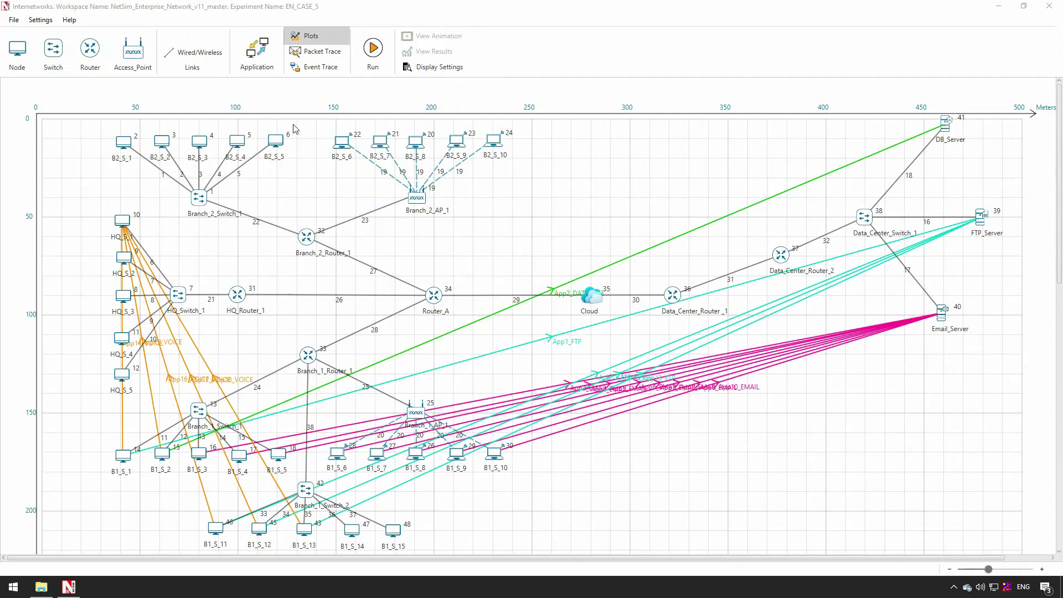
# Check the start times for App14_VOICE and App11_FTP (40 s) and App4_EMAIL (30 s)
pyautogui.click(257, 58)
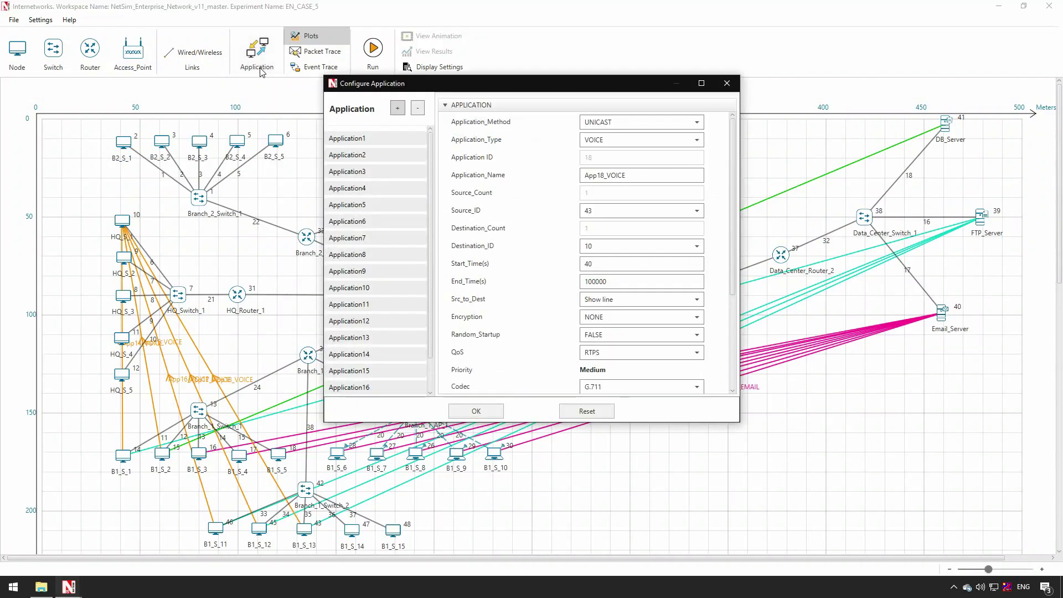
pyautogui.click(380, 357)
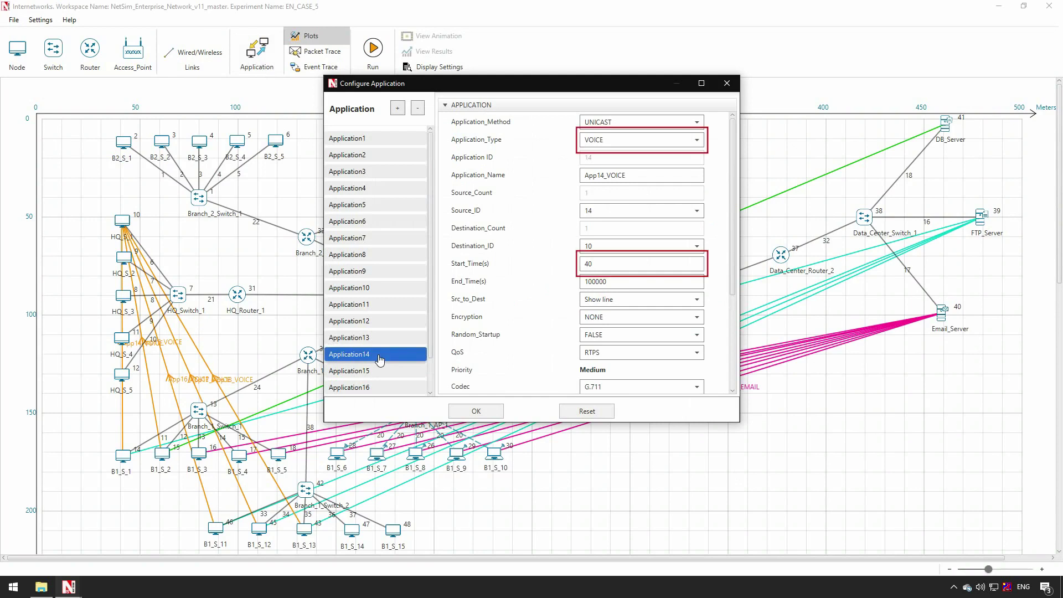
pyautogui.click(368, 306)
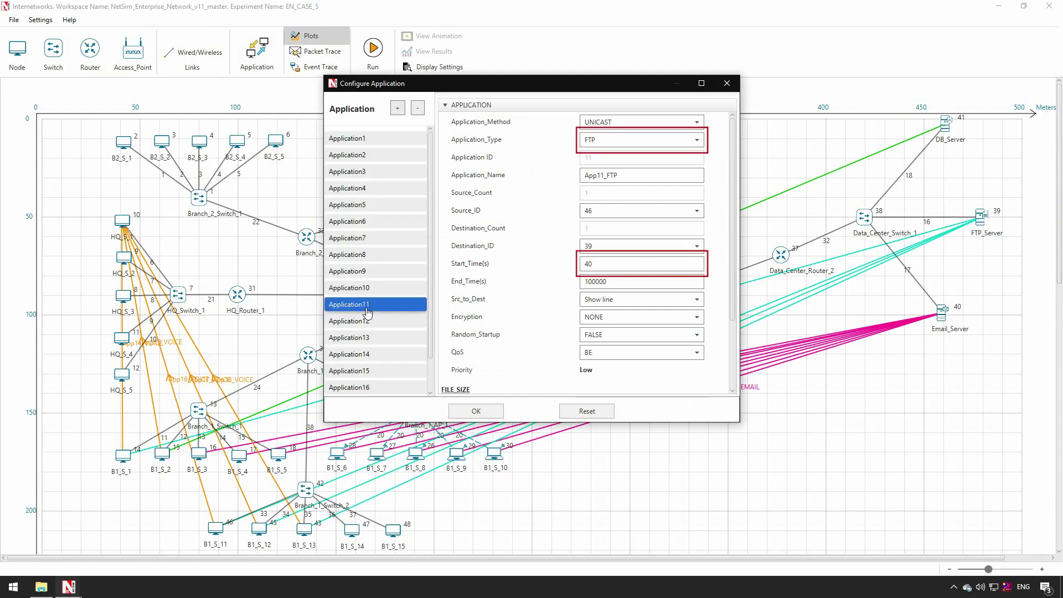
pyautogui.click(377, 190)
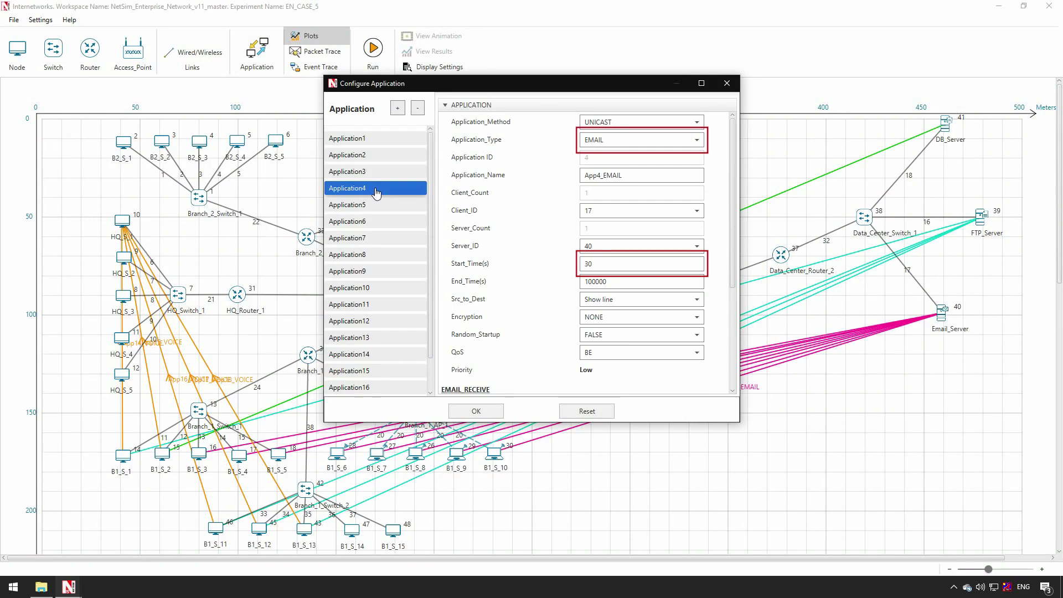
# Save the application settings and run the EN_CASE_5 simulation
pyautogui.click(470, 412)
pyautogui.click(373, 49)
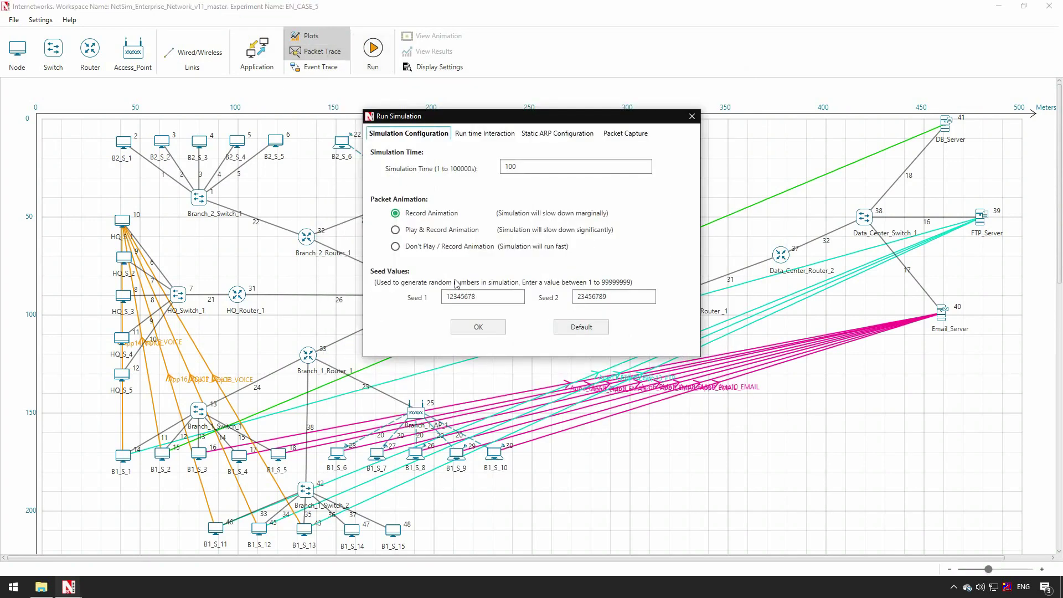
pyautogui.click(478, 329)
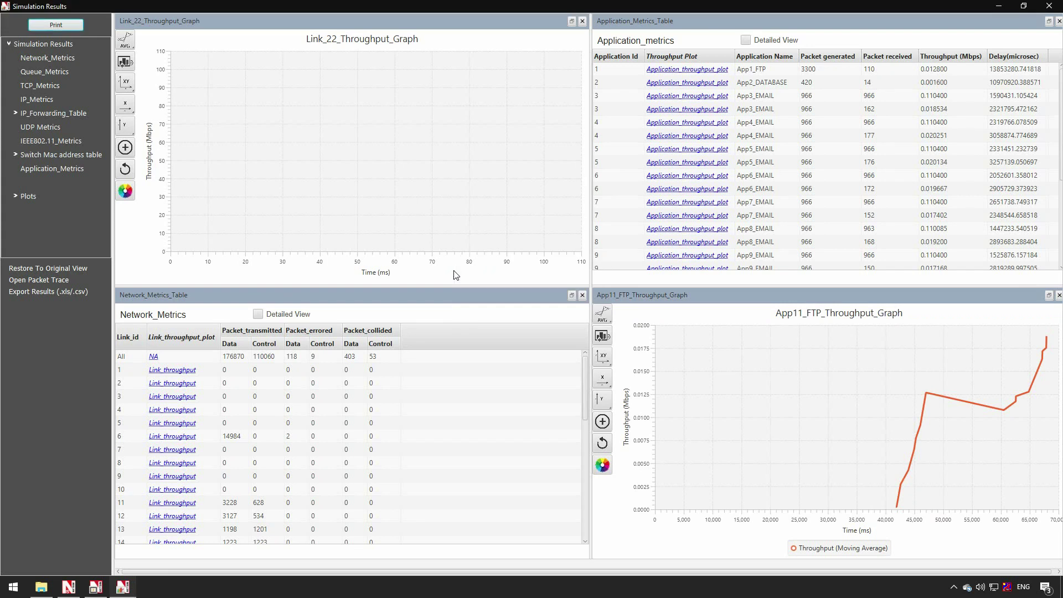
# Plot App4_EMAIL and App14_VOICE throughput from the maximized EN_CASE_5 metrics table
pyautogui.click(1049, 21)
pyautogui.click(108, 121)
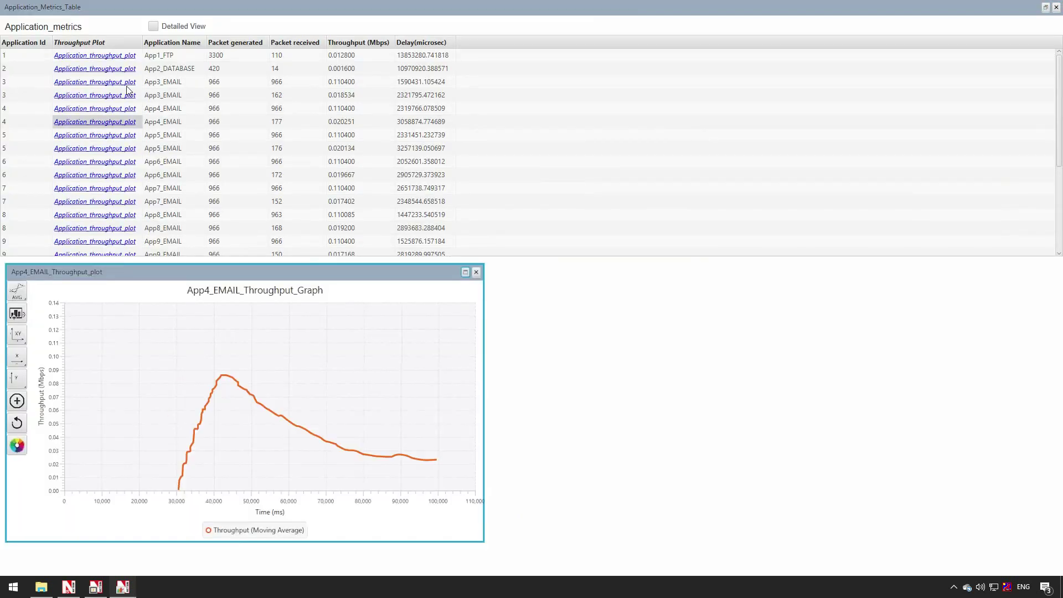
pyautogui.scroll(-3, 125, 141)
pyautogui.click(117, 197)
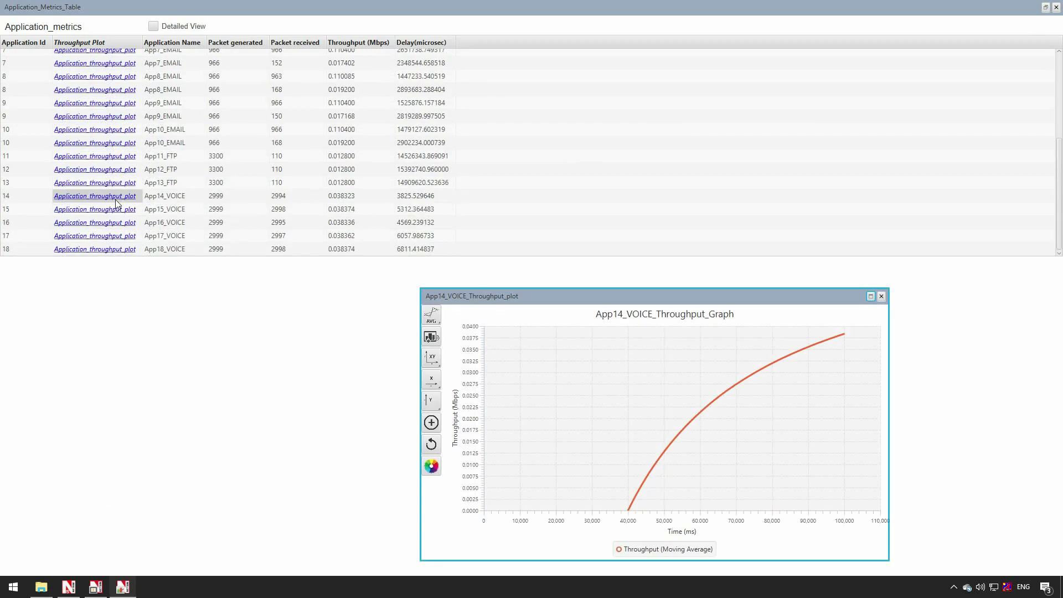